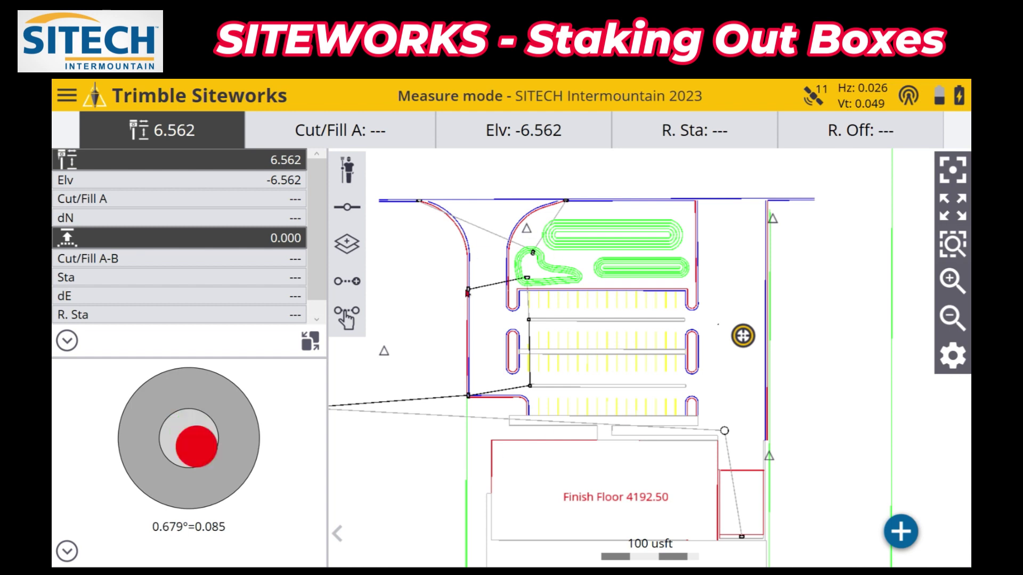
Step: Limit the map's visible layers to $NE Ponds and $NE Storm Drainage
left_click(954, 281)
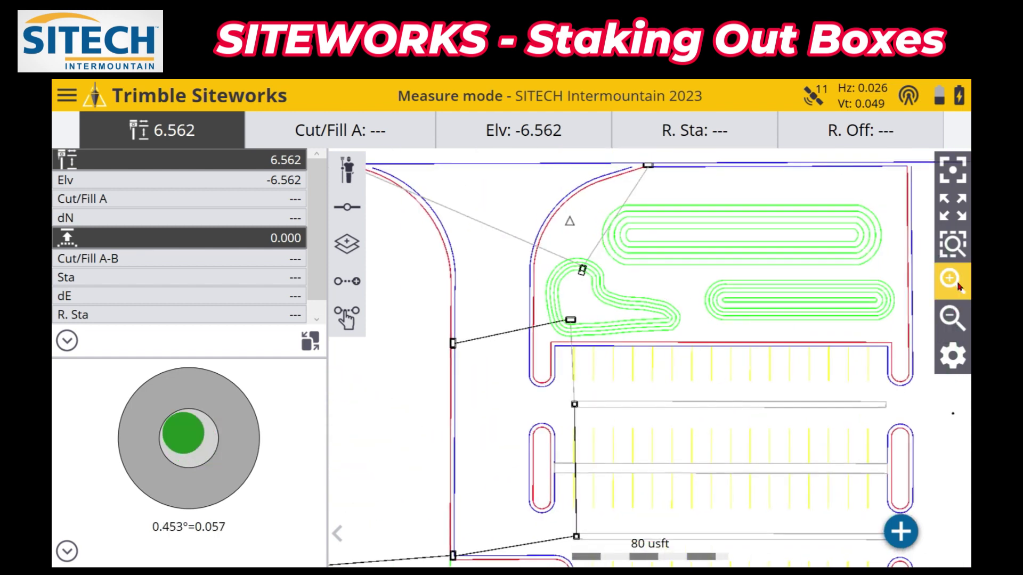
left_click_drag(715, 315, 788, 376)
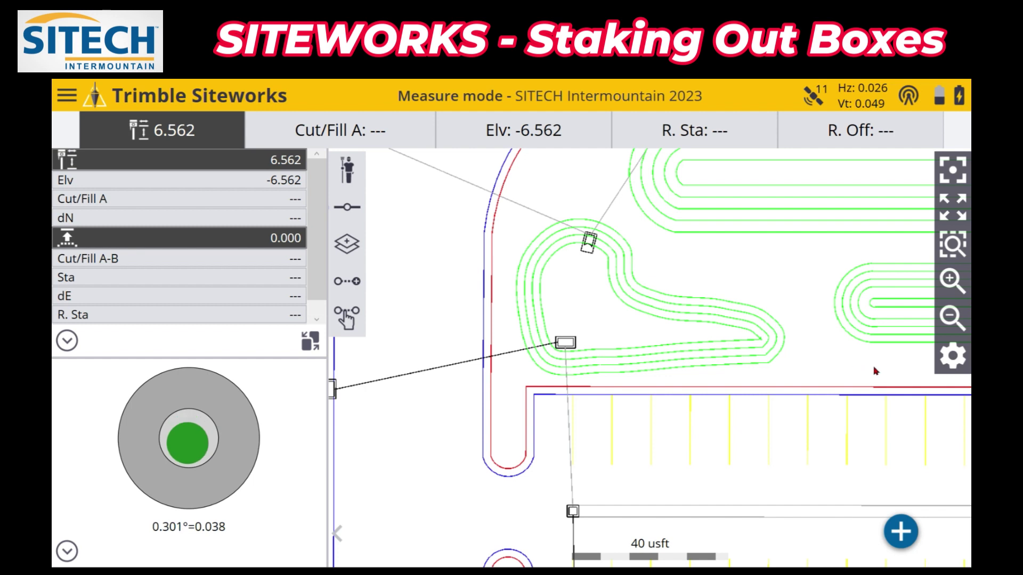
left_click(952, 355)
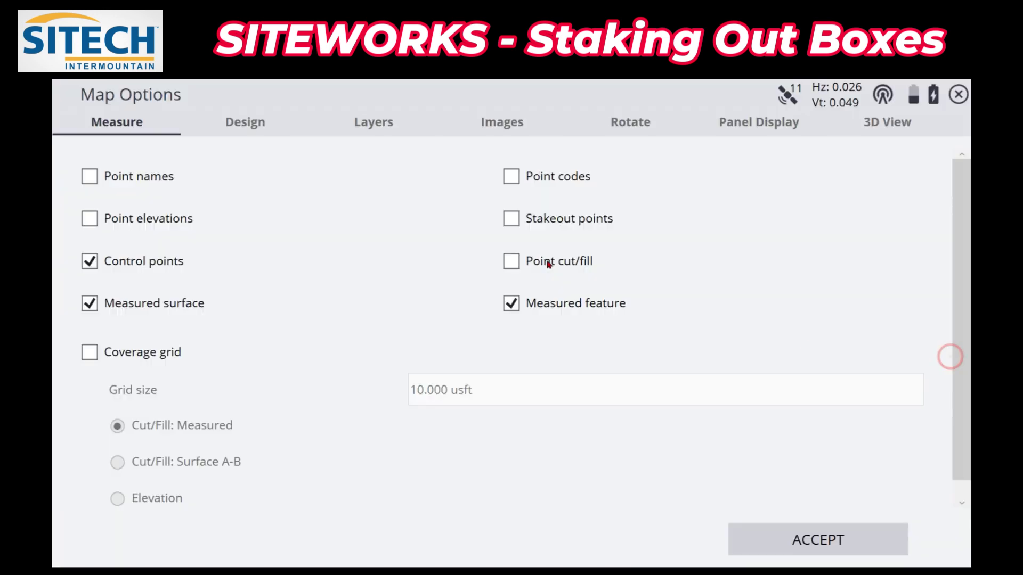
left_click(380, 126)
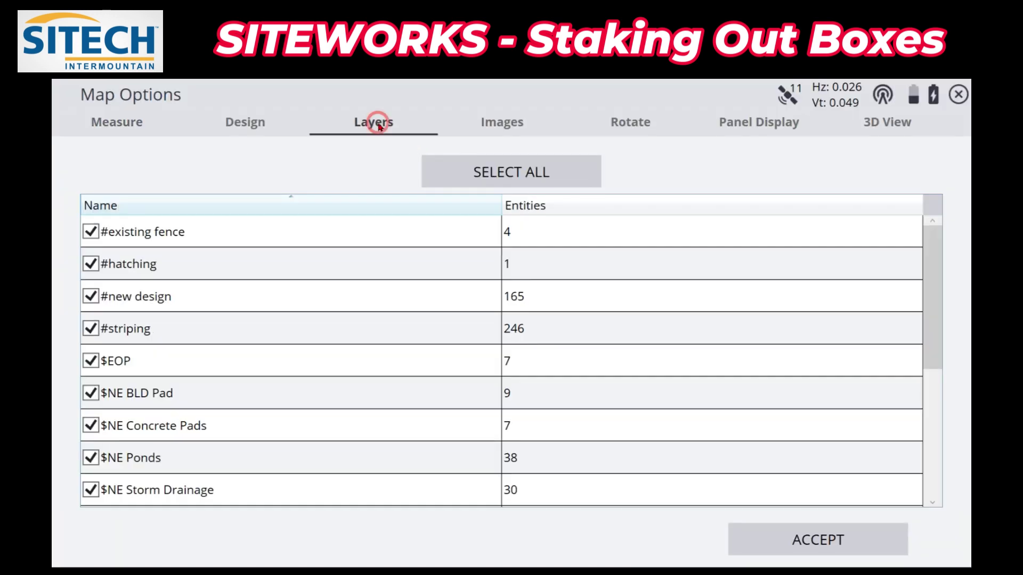
scroll(167, 441, "down", 3)
scroll(167, 439, "up", 3)
left_click(567, 175)
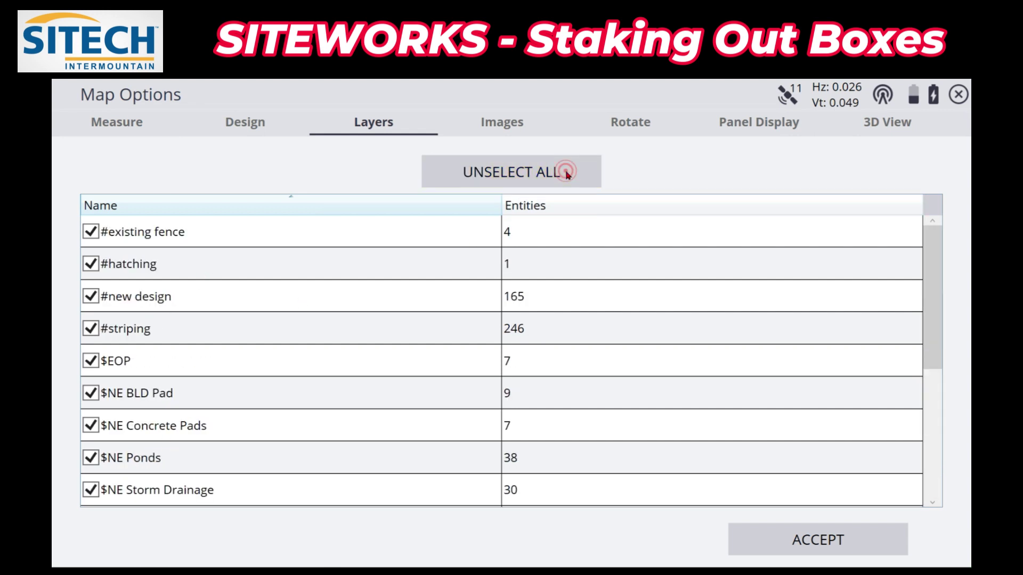
left_click(554, 171)
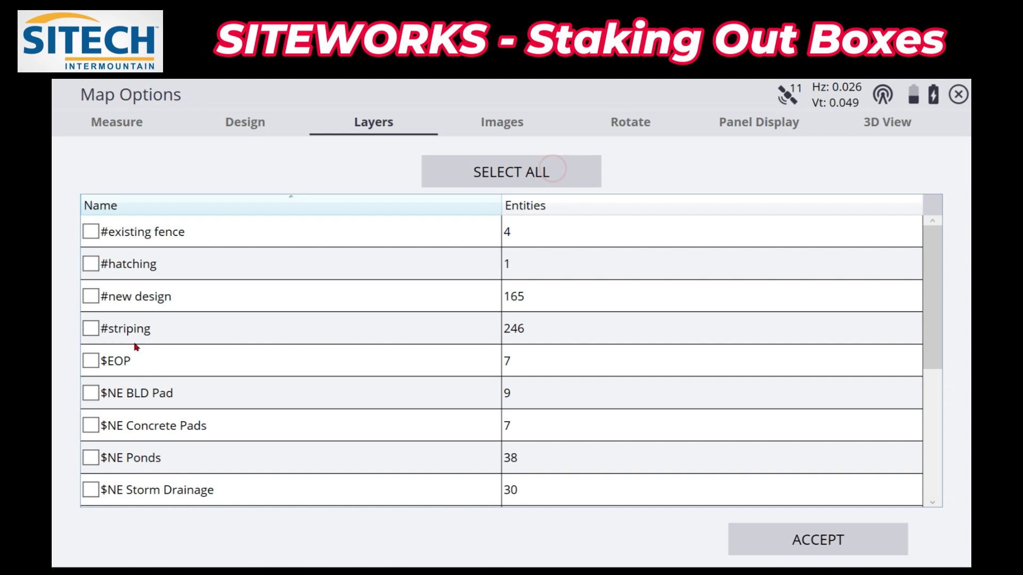
left_click(89, 457)
left_click(91, 489)
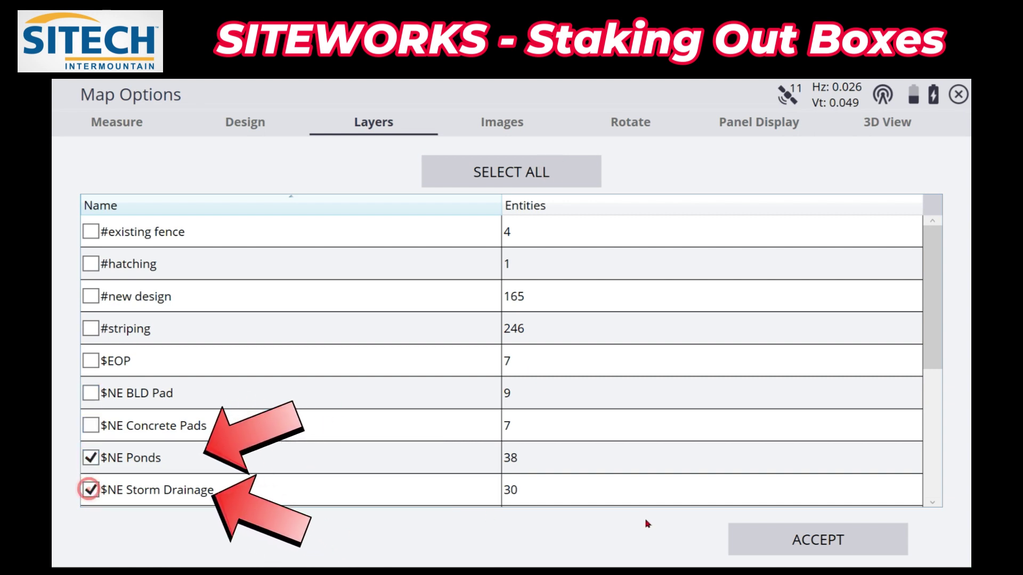
left_click(763, 551)
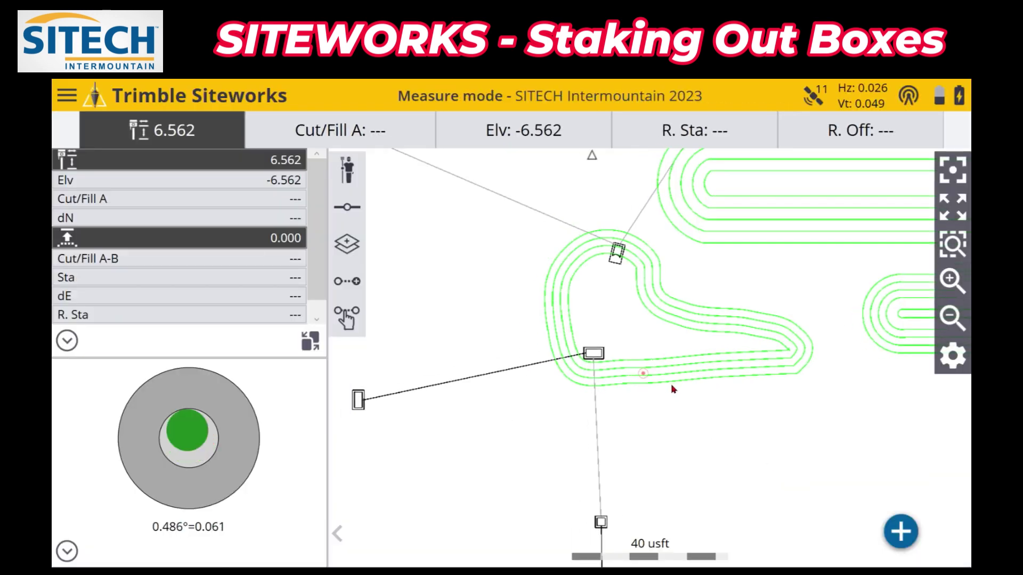
Step: Start staking the inner rectangle of the storm drainage box inside the irregular pond as a line
left_click(951, 281)
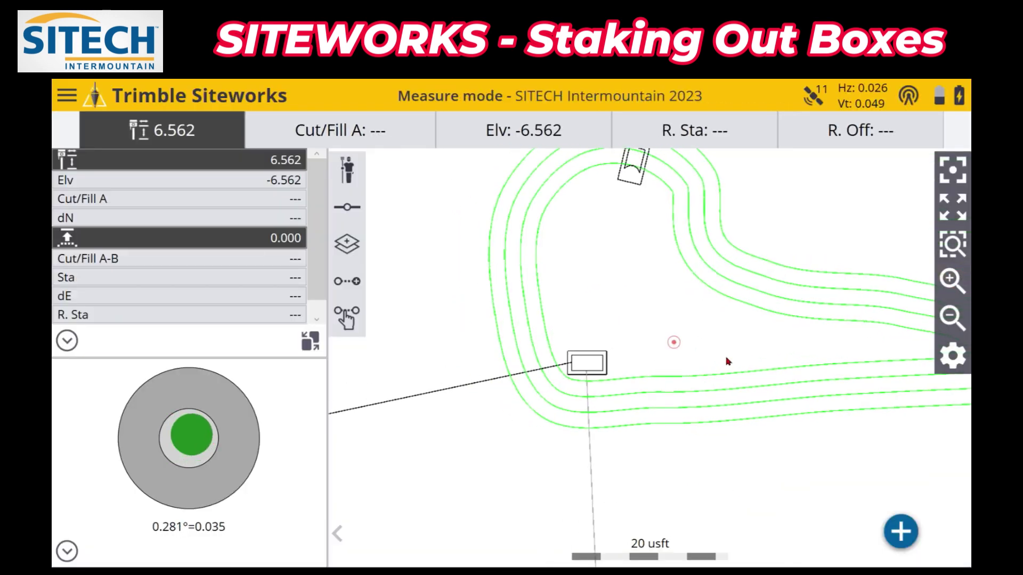
left_click(950, 280)
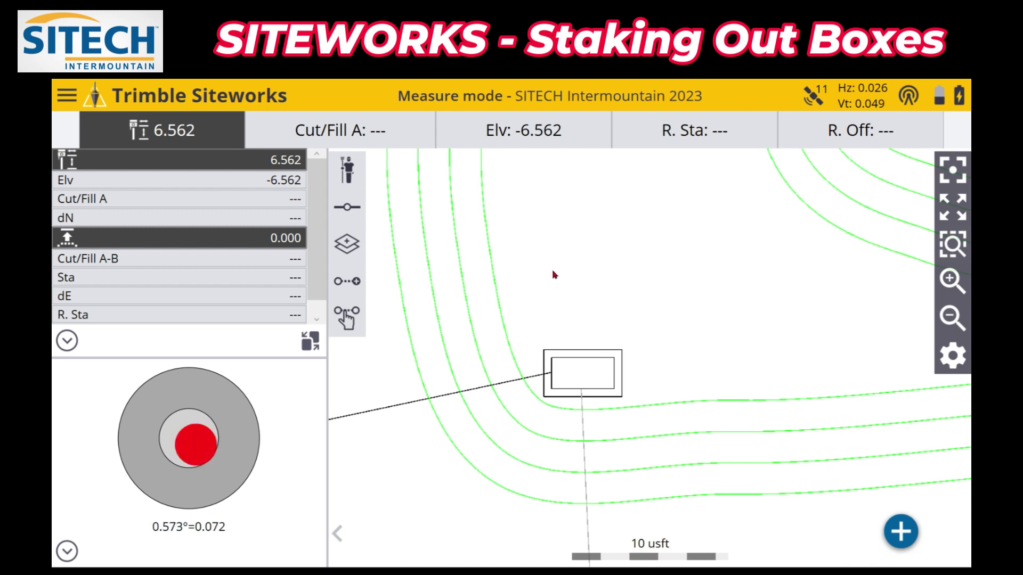
left_click(953, 290)
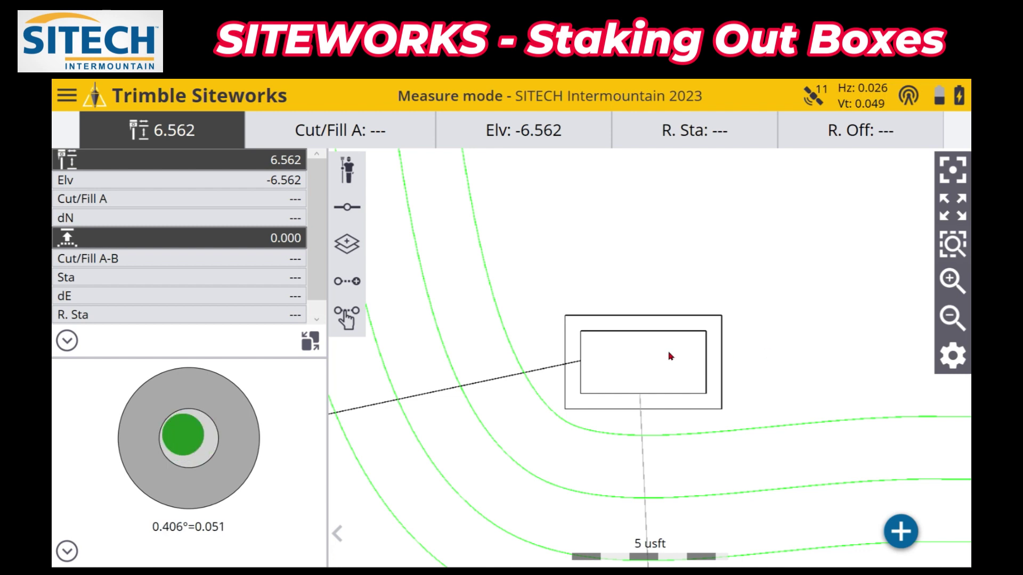
left_click(660, 283)
left_click(601, 225)
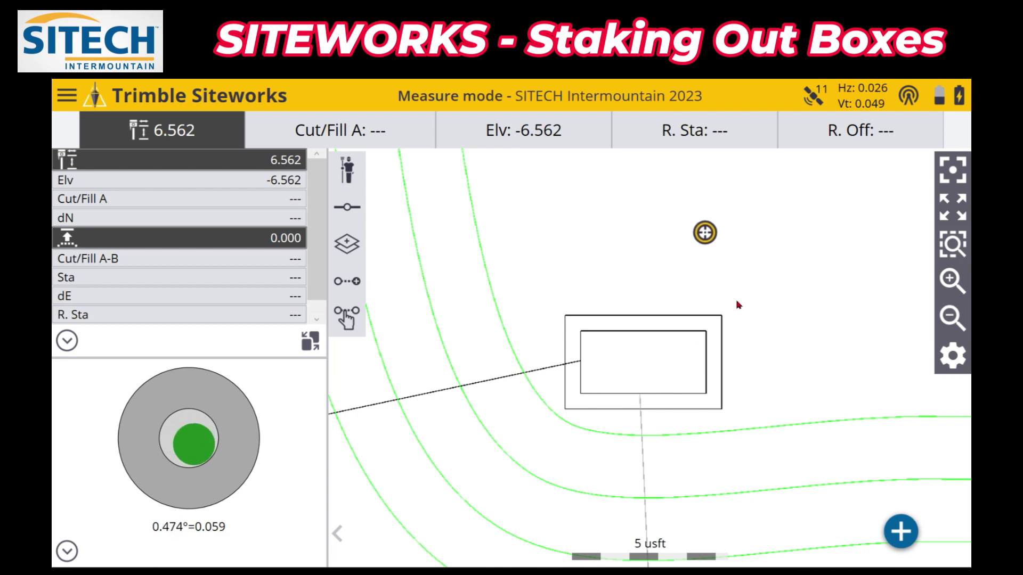
left_click(632, 332)
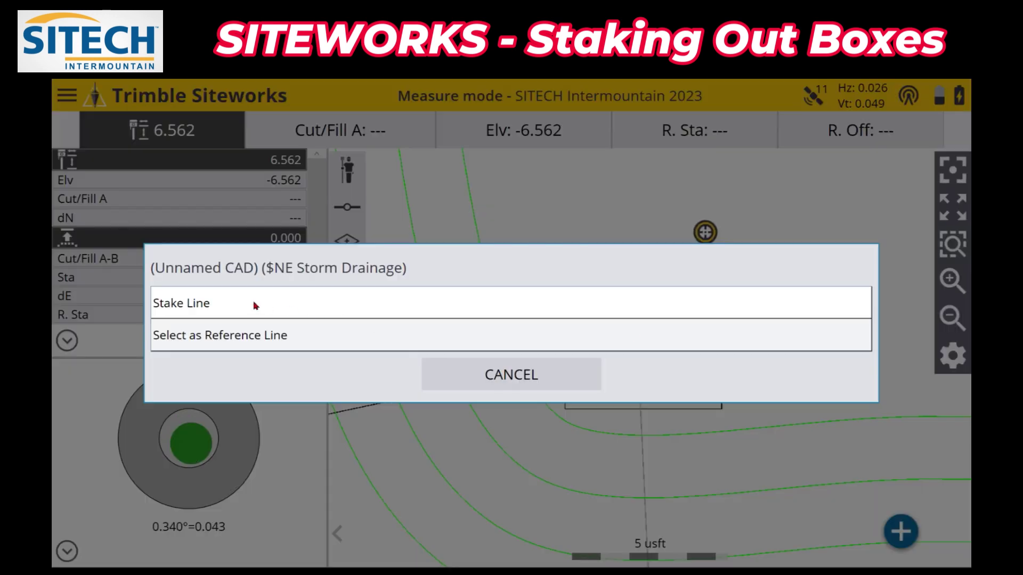
left_click(255, 304)
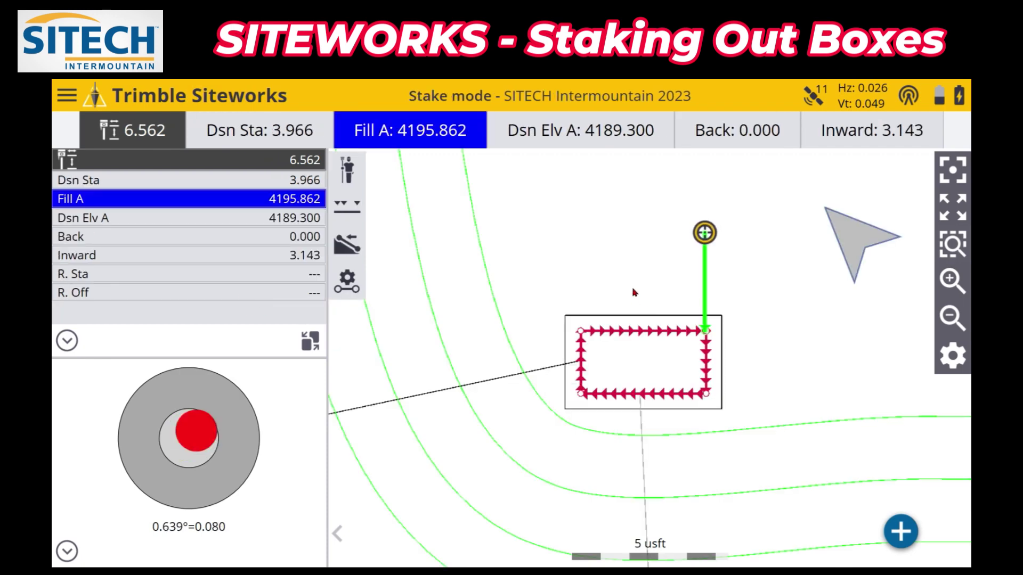
Step: Check the offset from the inner box's east side and set the line stationing to Random
left_click(760, 350)
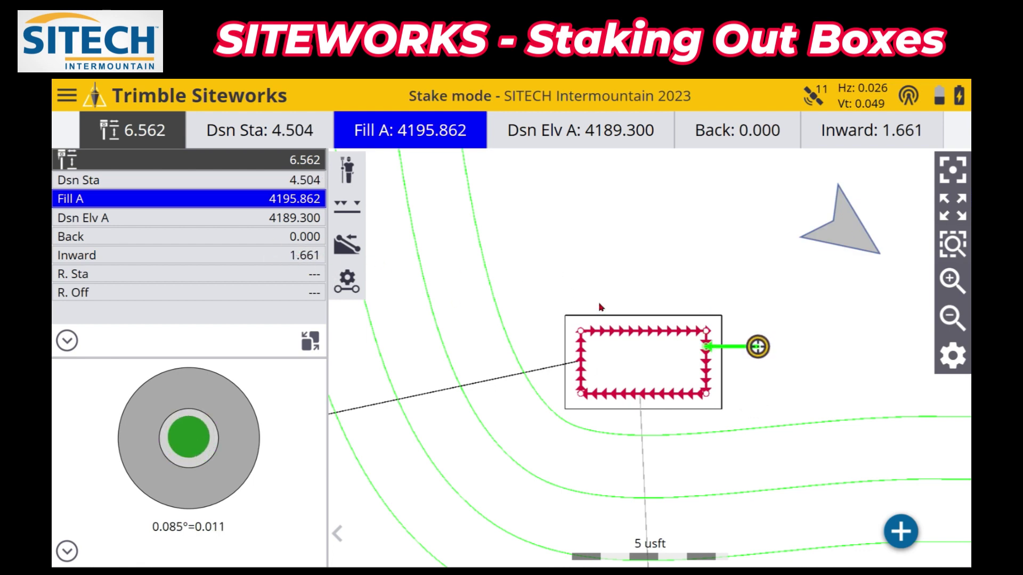
left_click_drag(596, 261, 589, 296)
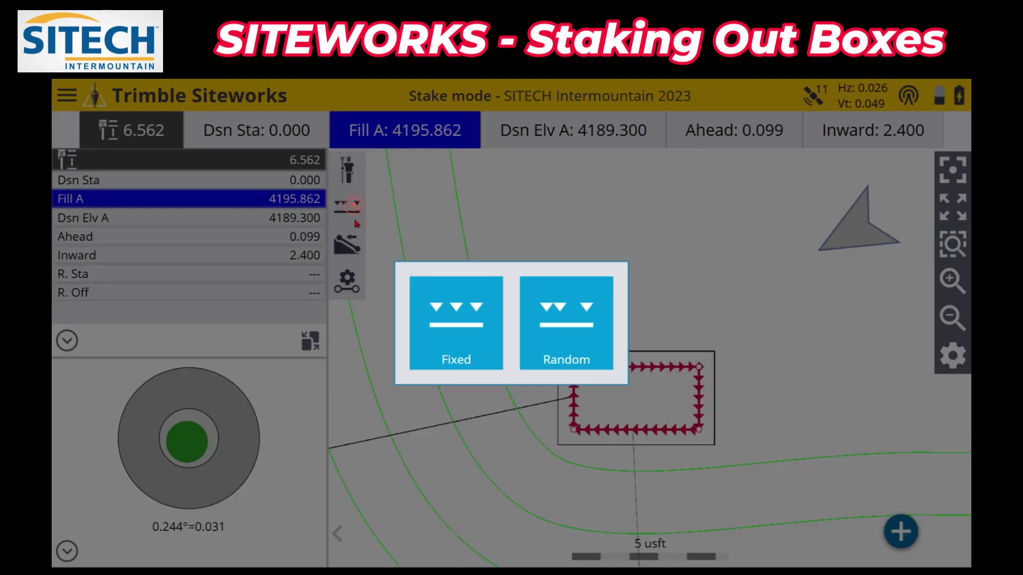
left_click(559, 308)
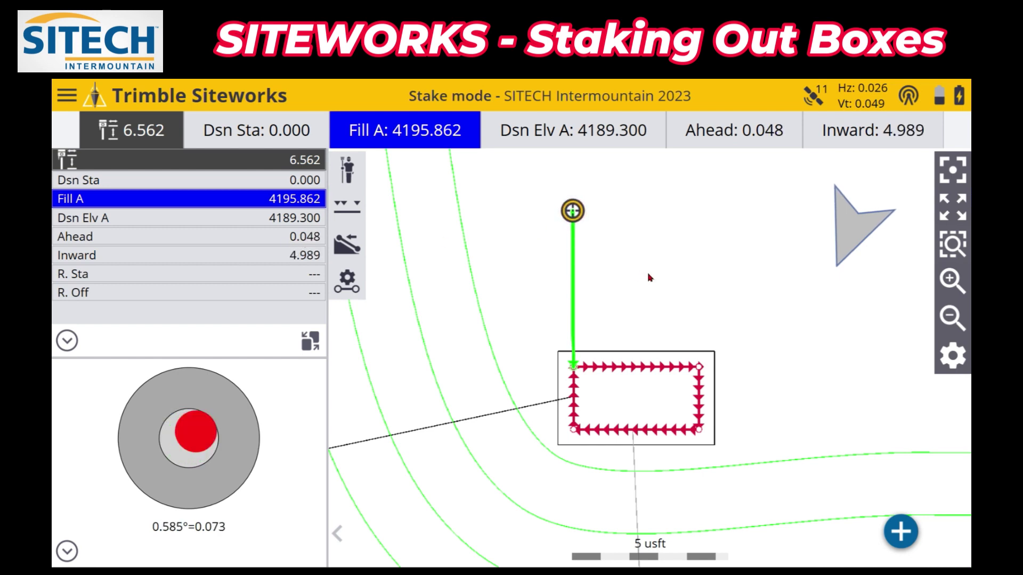
Step: Position the rover about 5 usft north of the inner box's northeast corner, at design station about 3.9
key("Right")
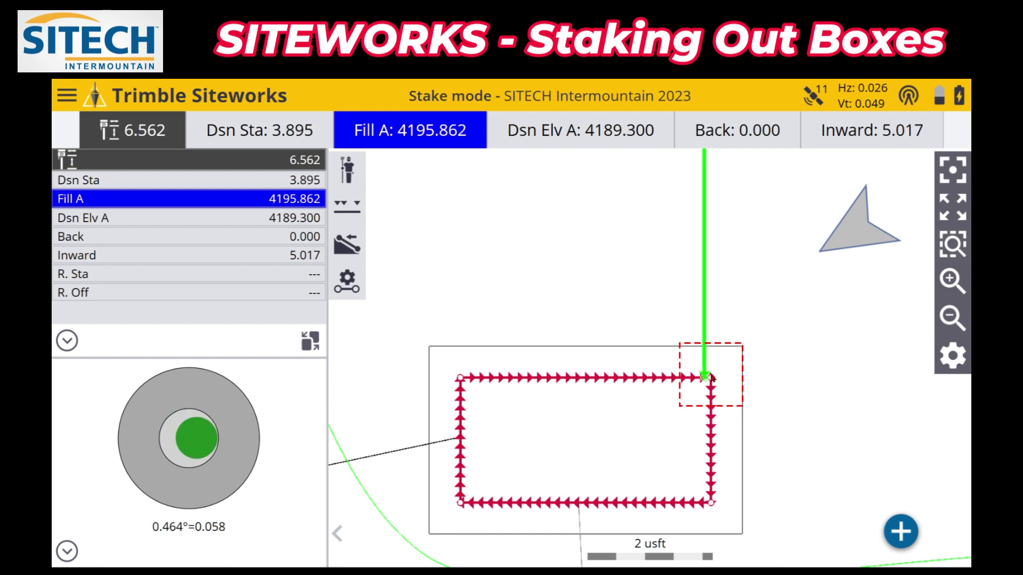
left_click(951, 319)
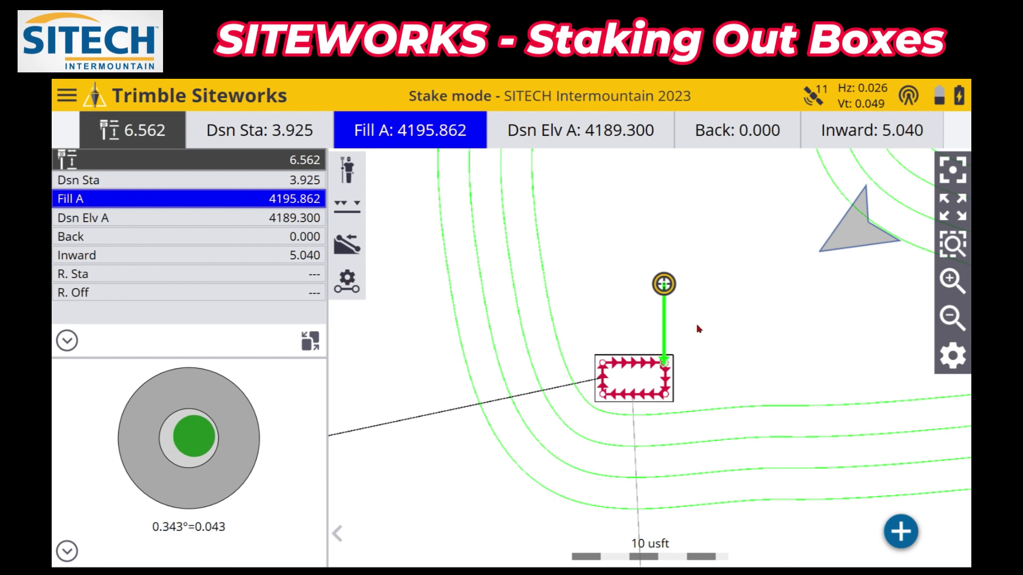
left_click(951, 281)
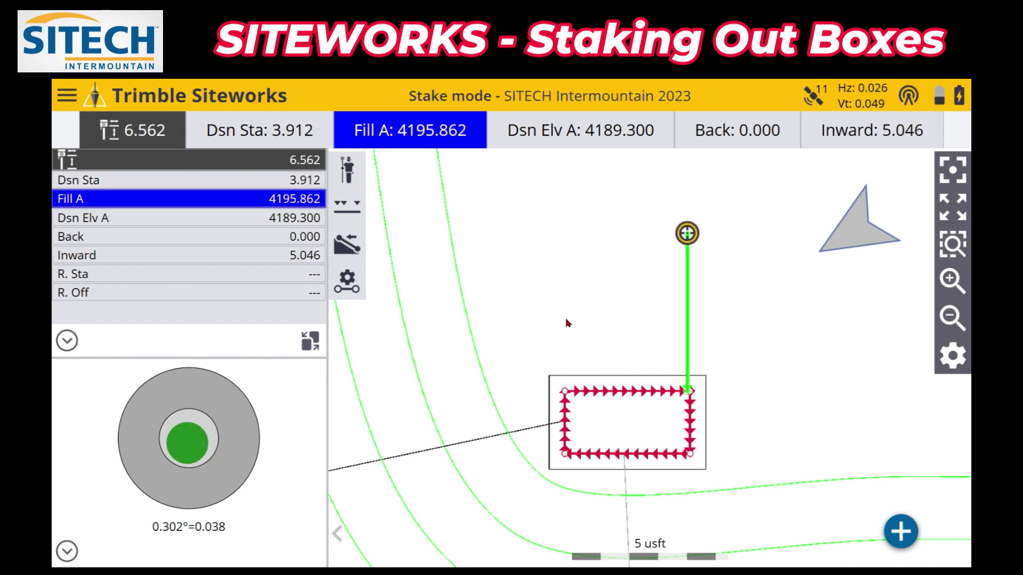
Step: Change the stake object to the outer box, and switch back to the inner box line
left_click(67, 97)
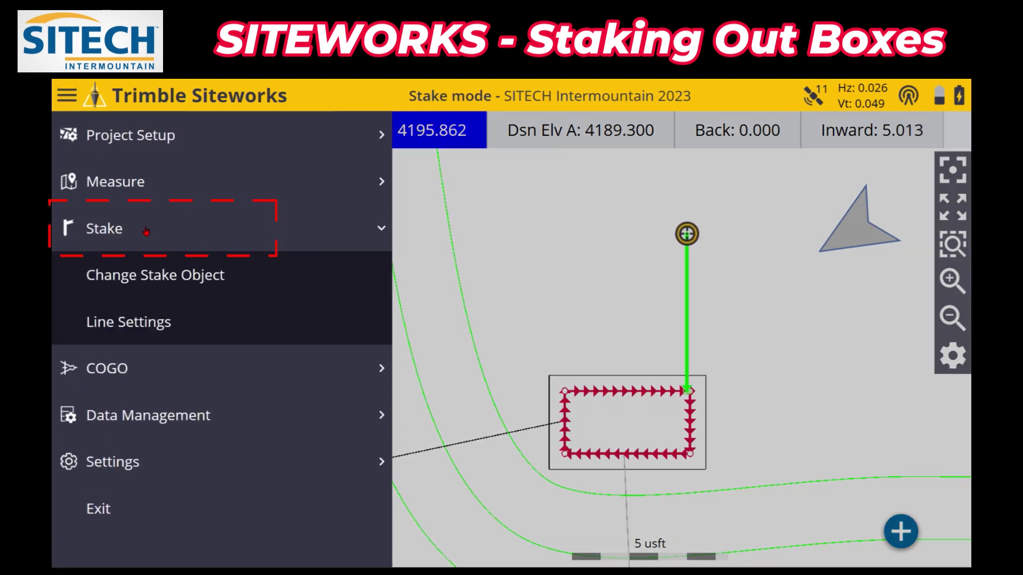
left_click(105, 228)
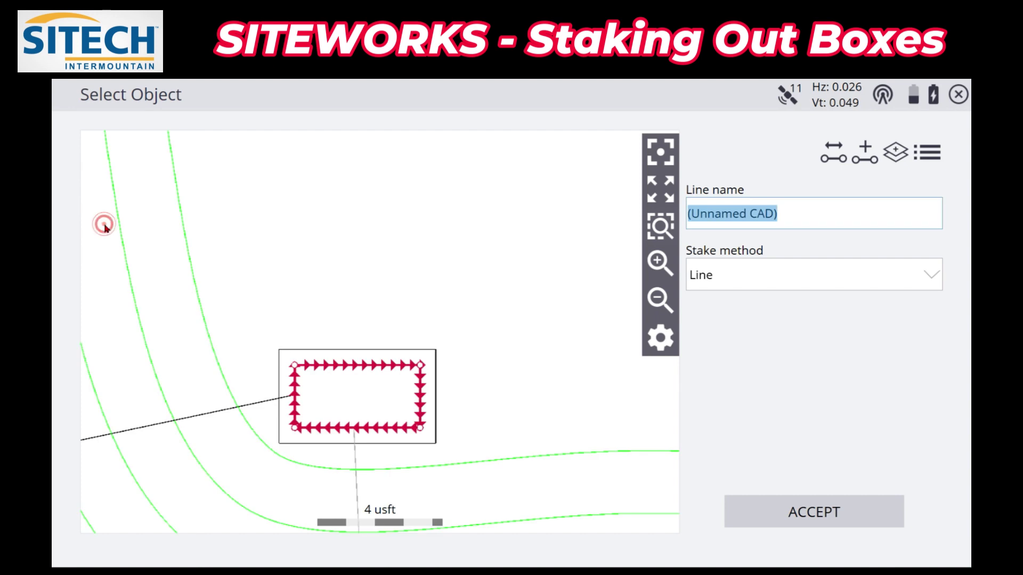
left_click(365, 349)
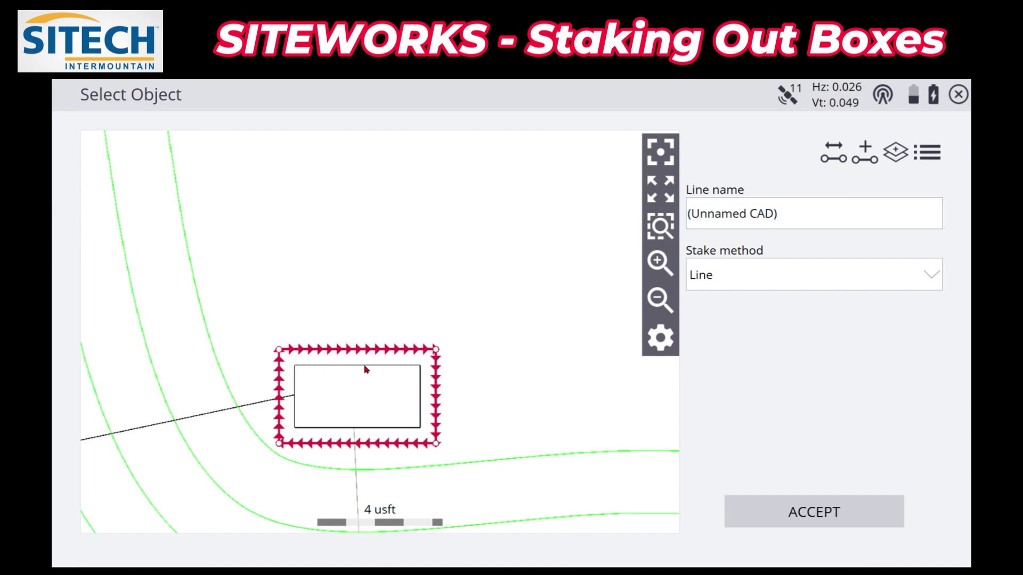
left_click(364, 366)
left_click_drag(409, 337, 489, 334)
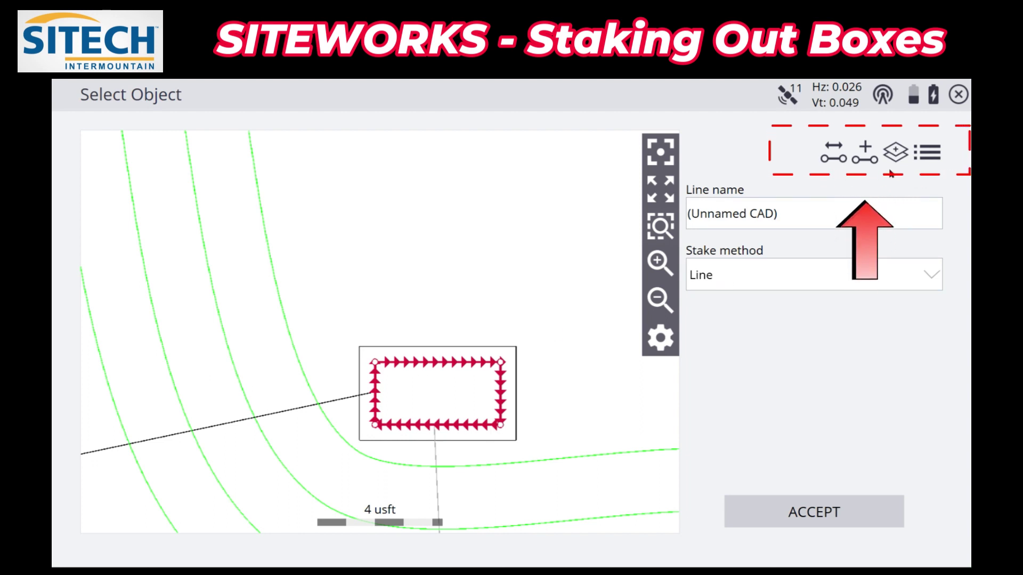
Step: Reverse the inner box line's direction and restore its original direction
left_click(834, 152)
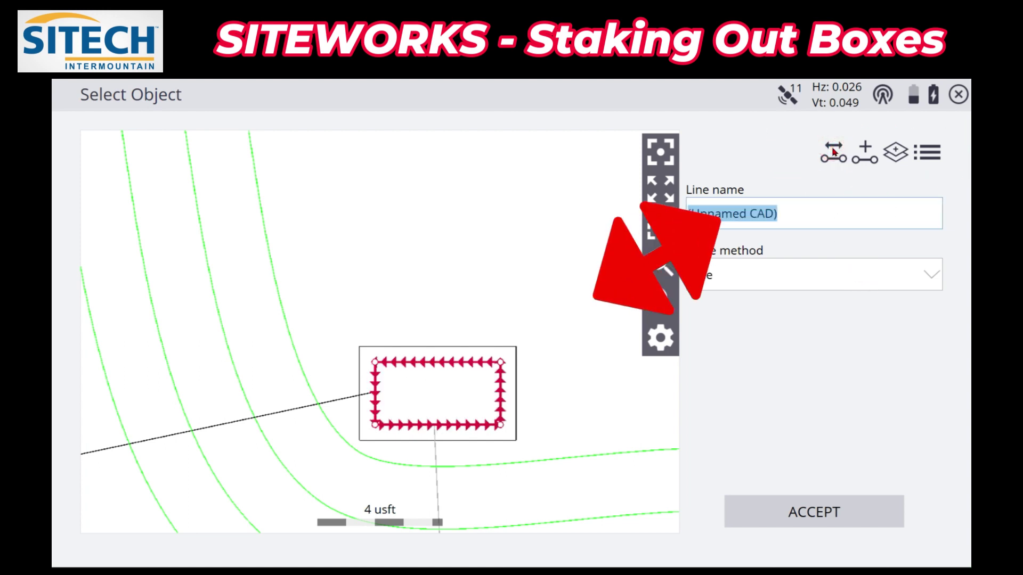
left_click(834, 152)
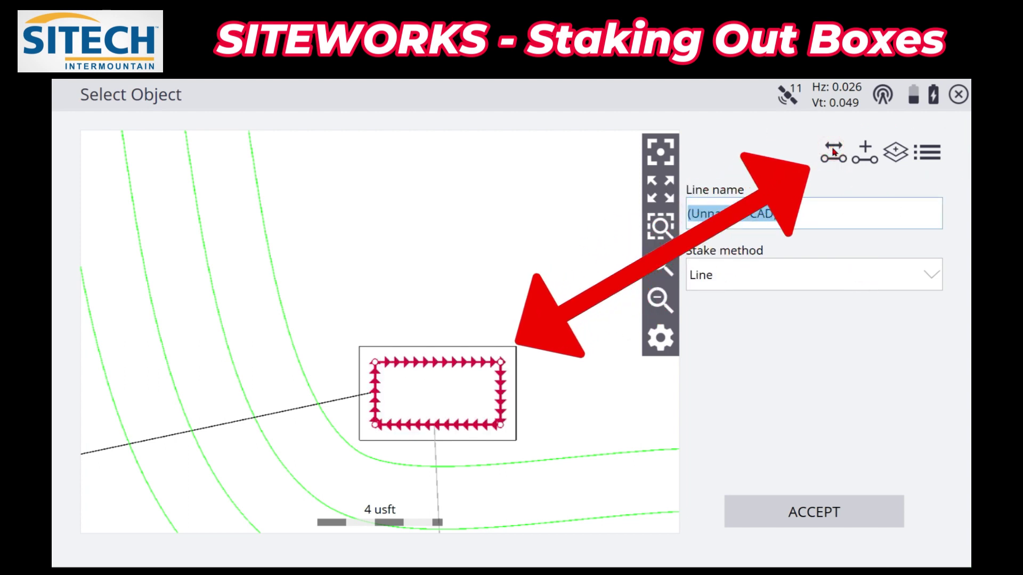
Step: Define a new line along the inner box's north edge, from northwest to northeast corner, and accept it for staking with the Line method
left_click(866, 153)
mouse_move(551, 304)
left_mouse_down()
mouse_move(458, 255)
mouse_move(565, 301)
left_mouse_up()
left_click(924, 276)
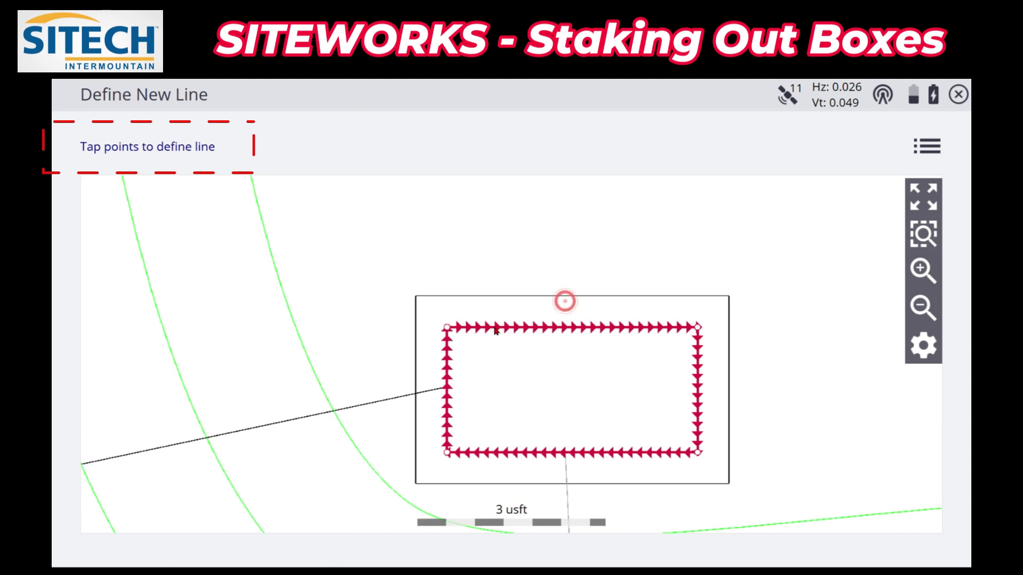
left_click(447, 327)
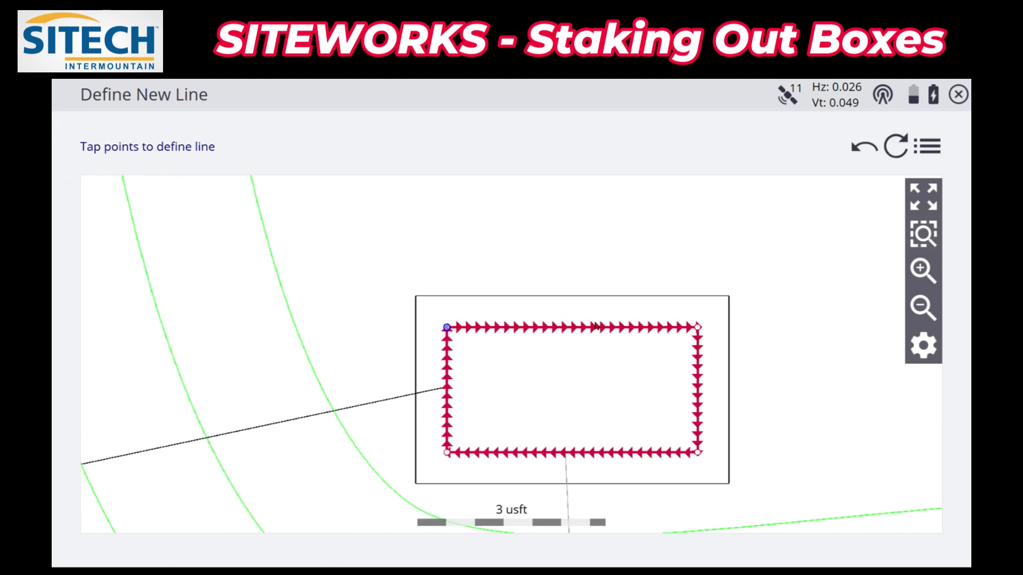
left_click(697, 328)
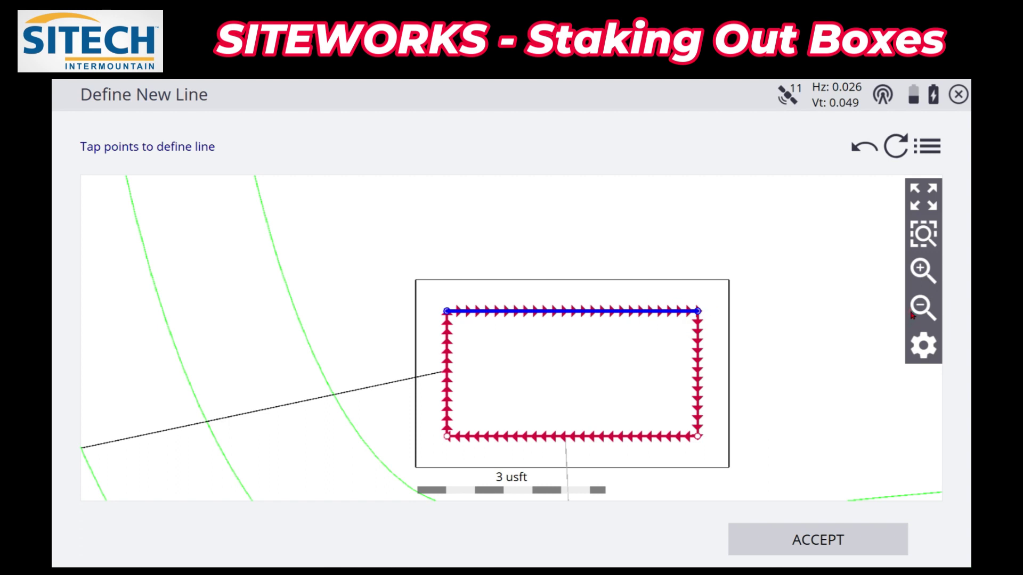
left_click(866, 526)
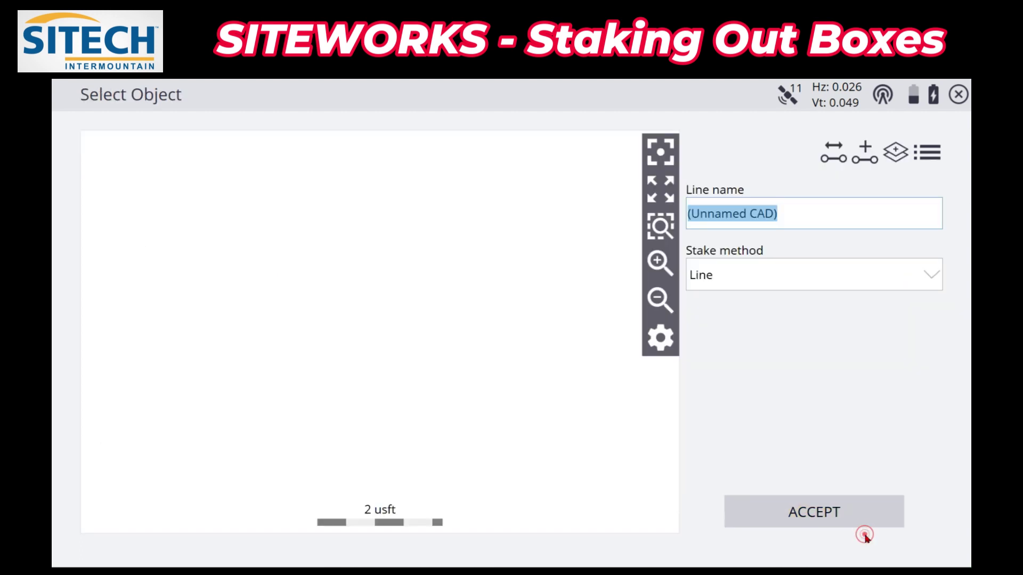
left_click(867, 515)
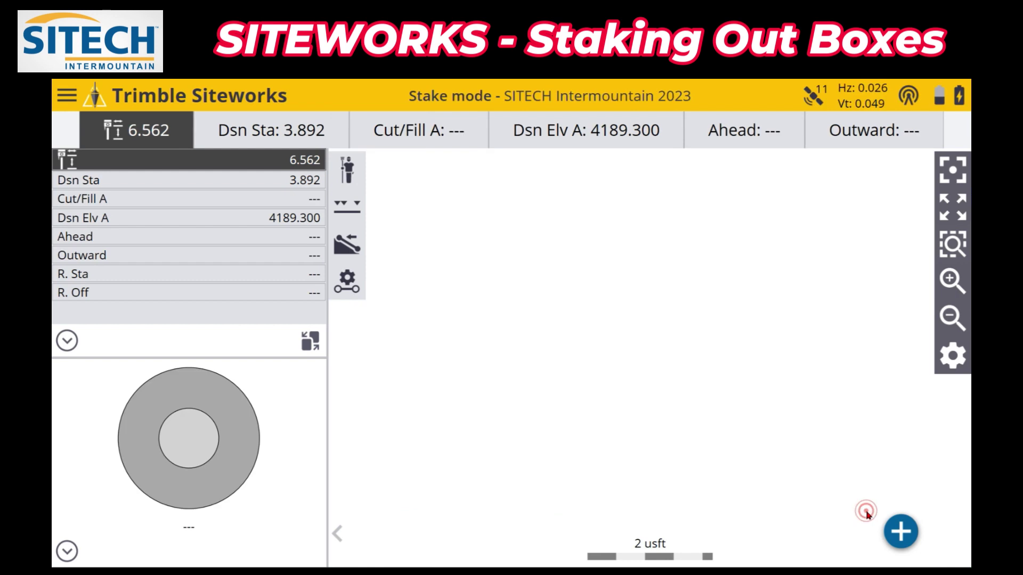
Step: Position the rover about 5 usft north of the new line's west end, and check the offset at its east end
left_click(952, 318)
left_click(952, 318)
left_click(965, 280)
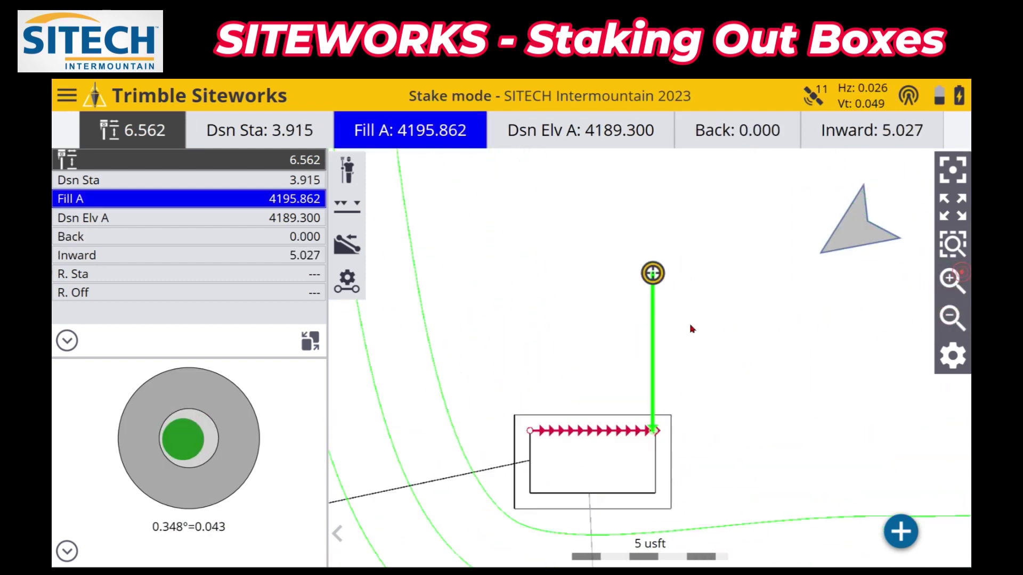
left_click(526, 268)
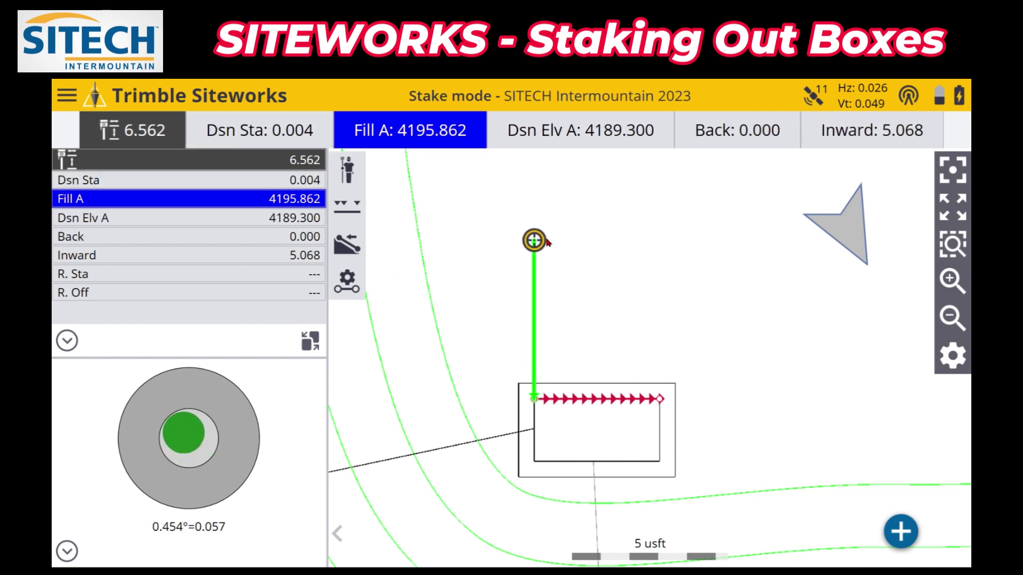
left_click_drag(568, 241, 562, 282)
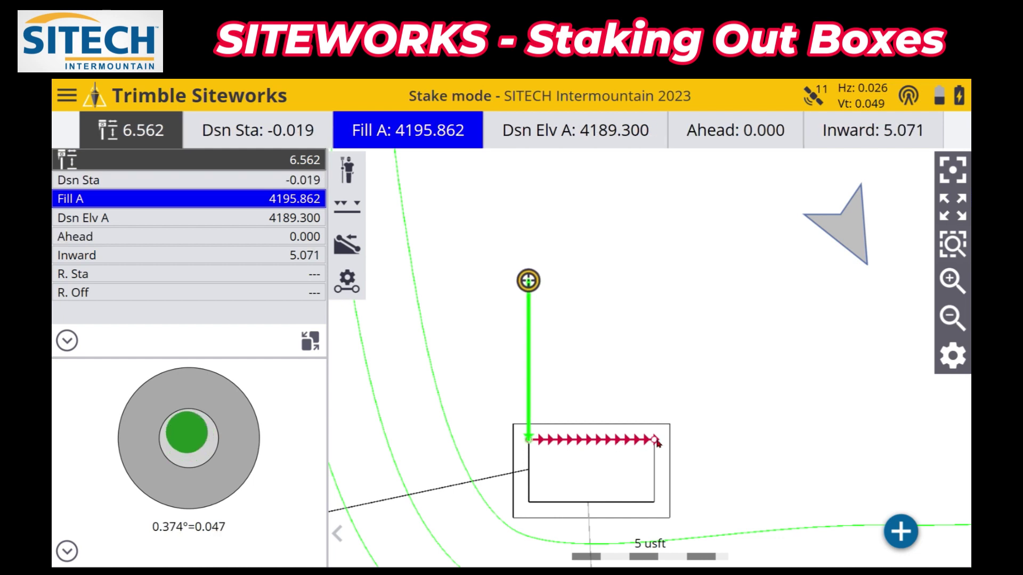
left_click(952, 280)
left_click(953, 318)
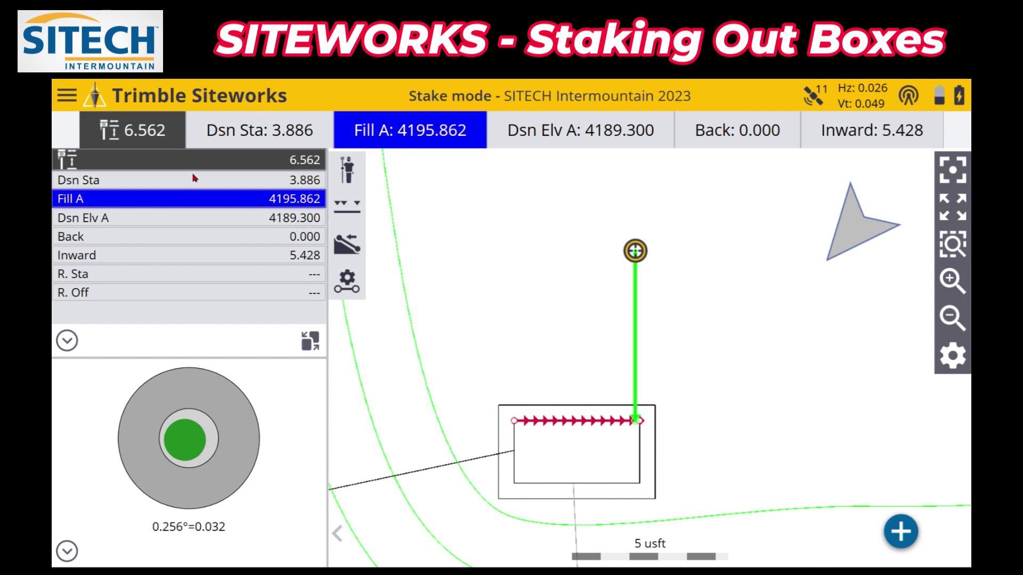
Step: Reverse the direction of the inner box's north edge line and accept it for staking
left_click(65, 99)
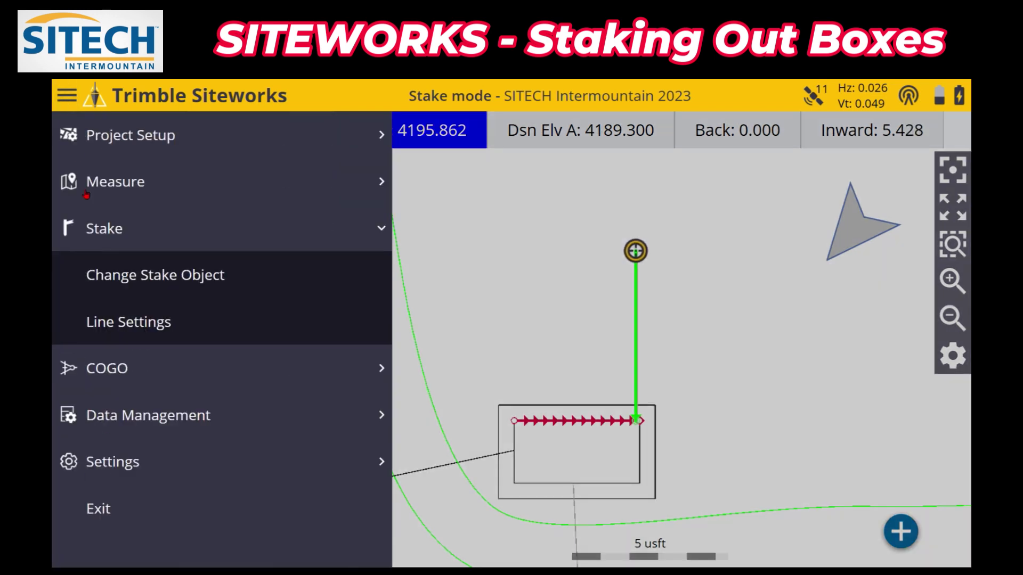
left_click(112, 226)
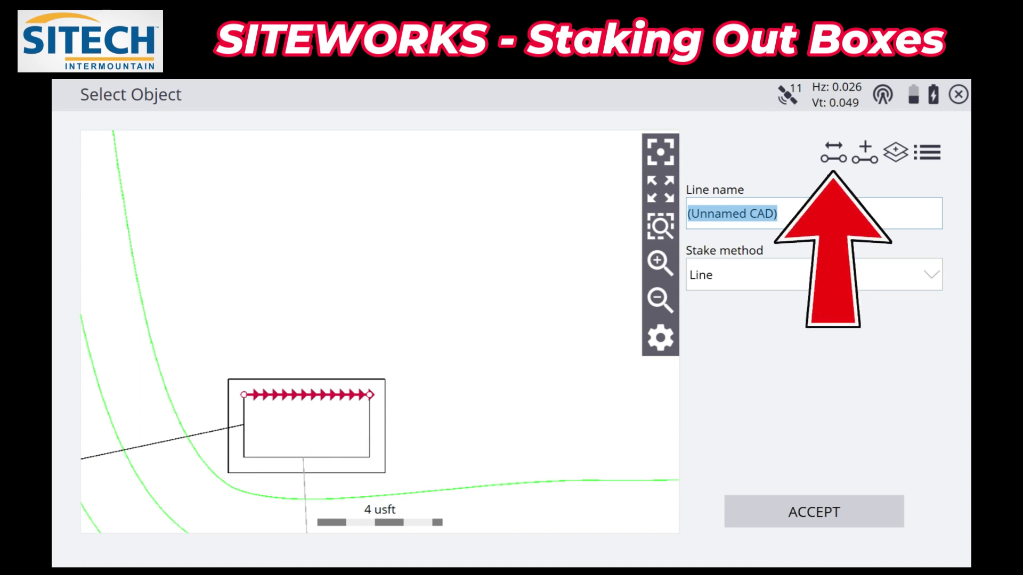
left_click(834, 156)
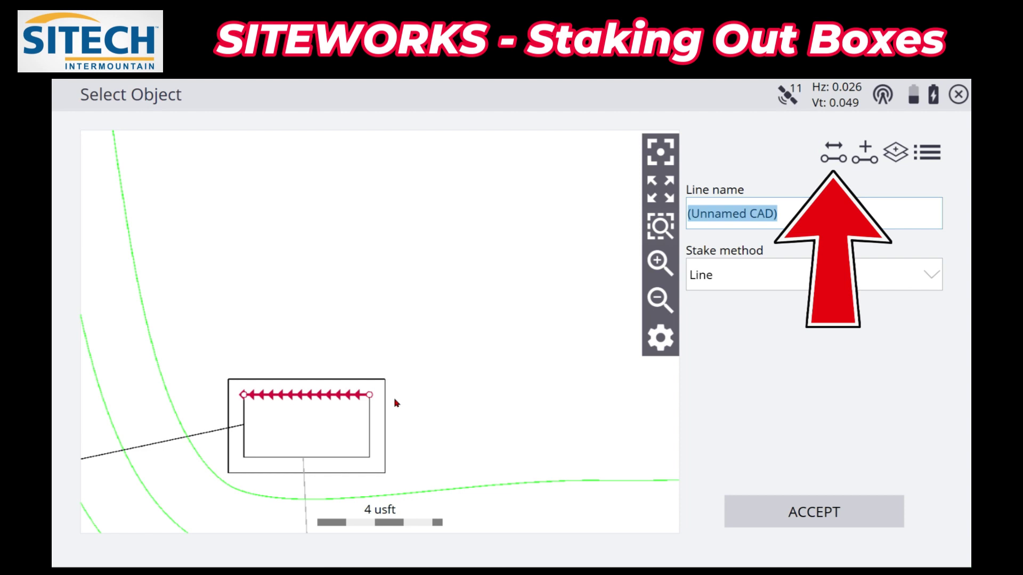
left_click(804, 517)
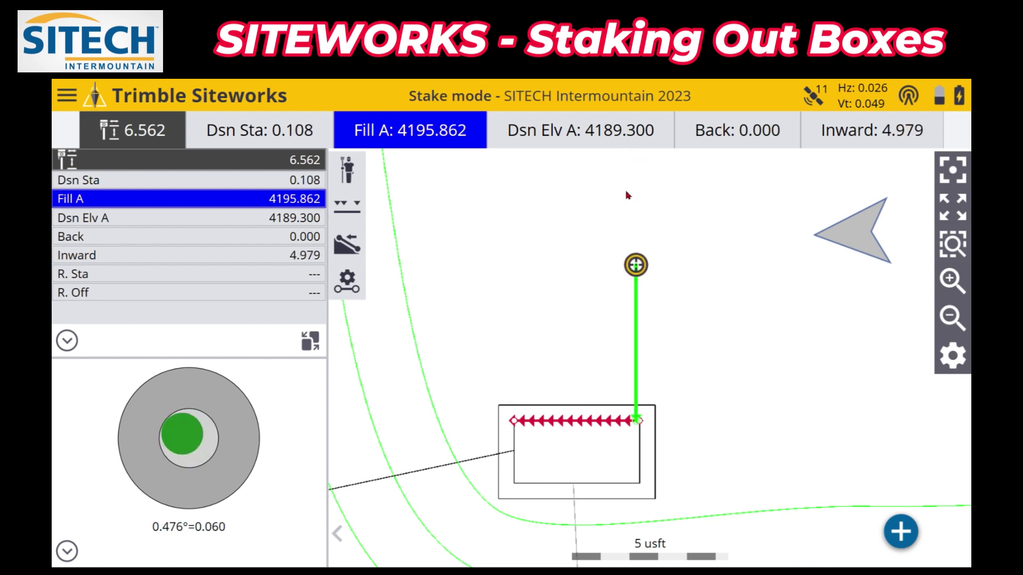
Step: Position the rover about 10 usft north of the edge line's east end
left_click_drag(627, 196, 601, 297)
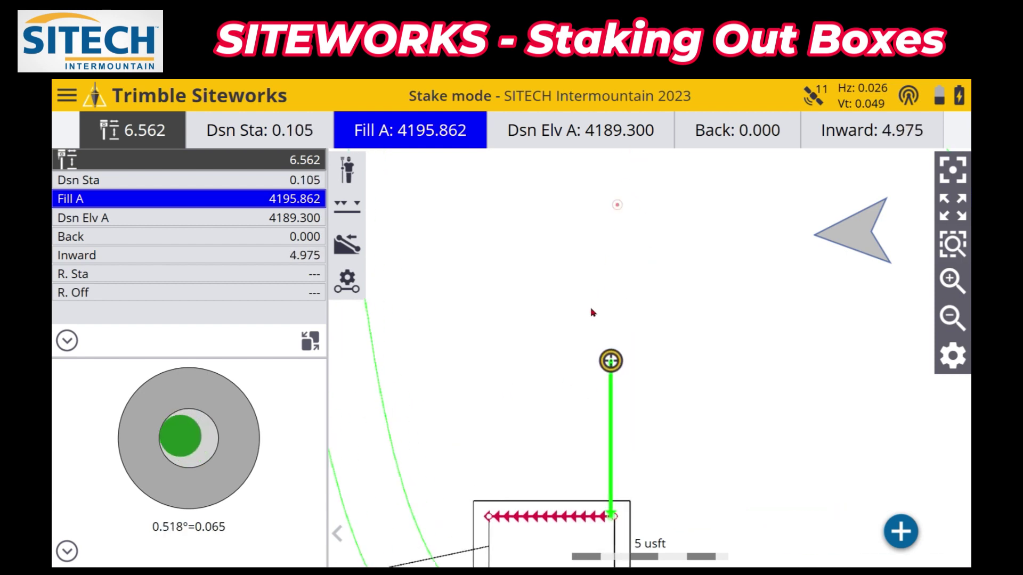
left_click(604, 233)
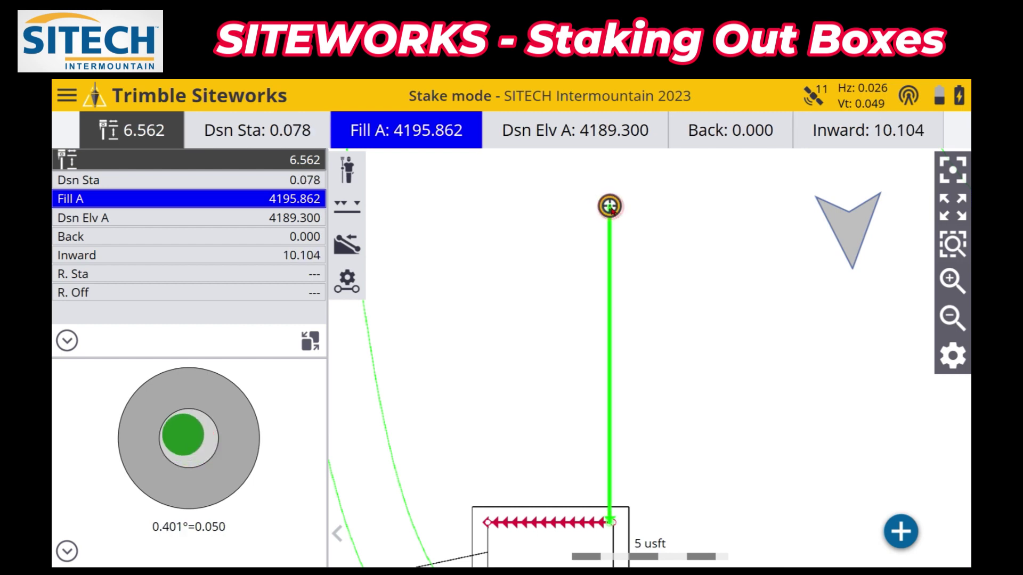
left_click_drag(531, 324, 510, 220)
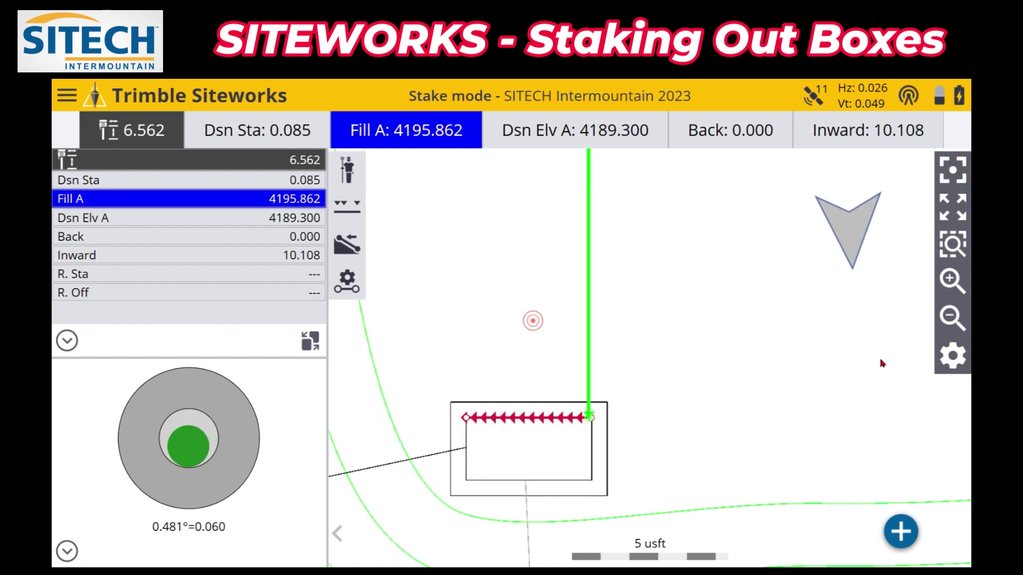
left_click(952, 317)
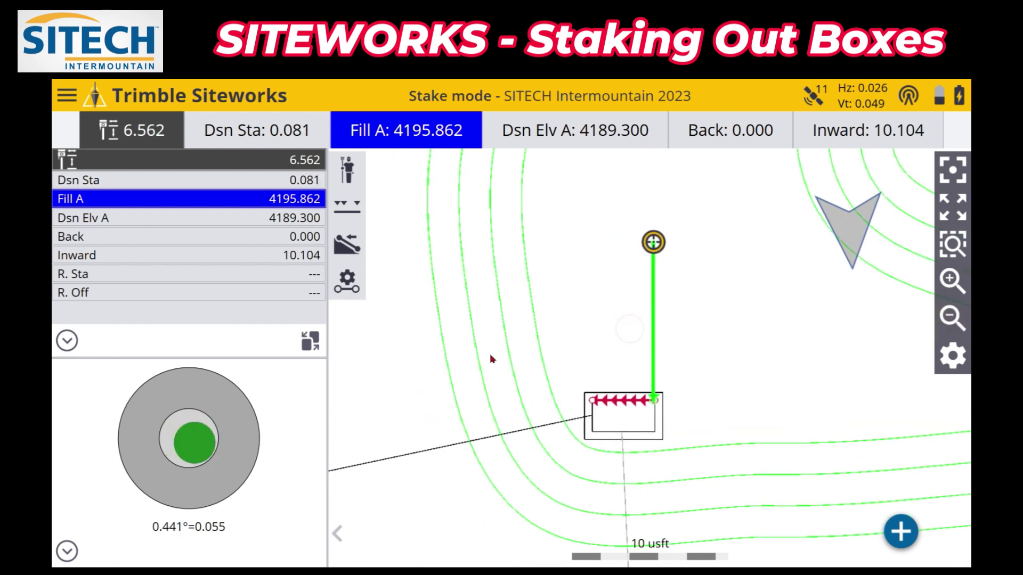
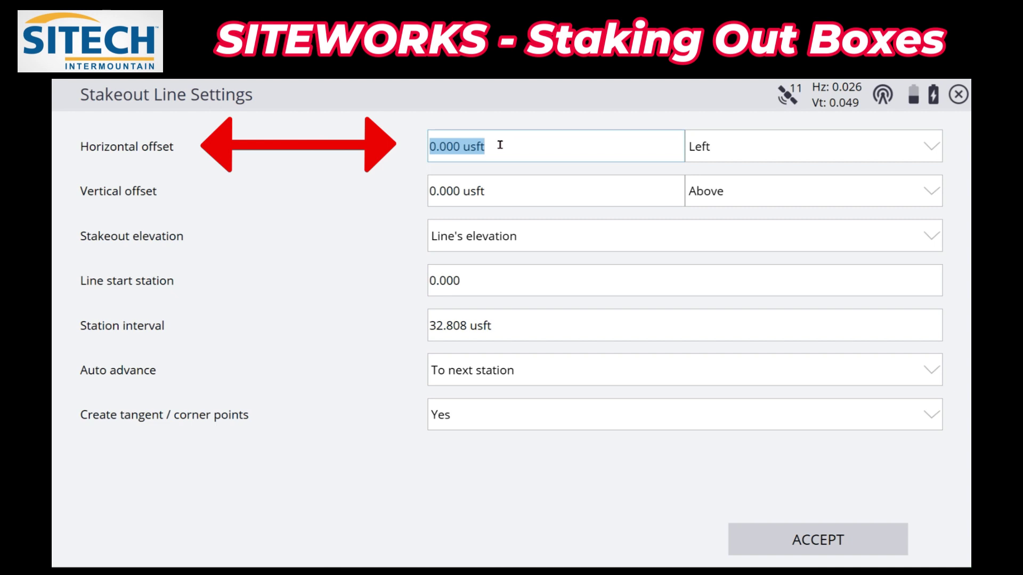
Step: Set the box outline's horizontal offset to 5 usft Left with Create tangent / corner points set to Yes, and accept the settings
type("5")
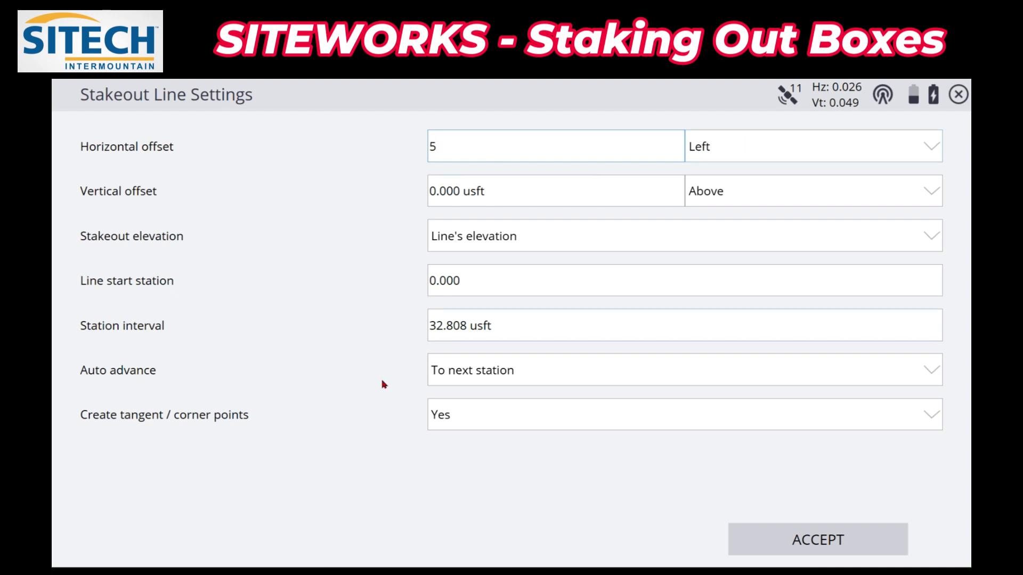
left_click(457, 411)
left_click(456, 451)
left_click(785, 538)
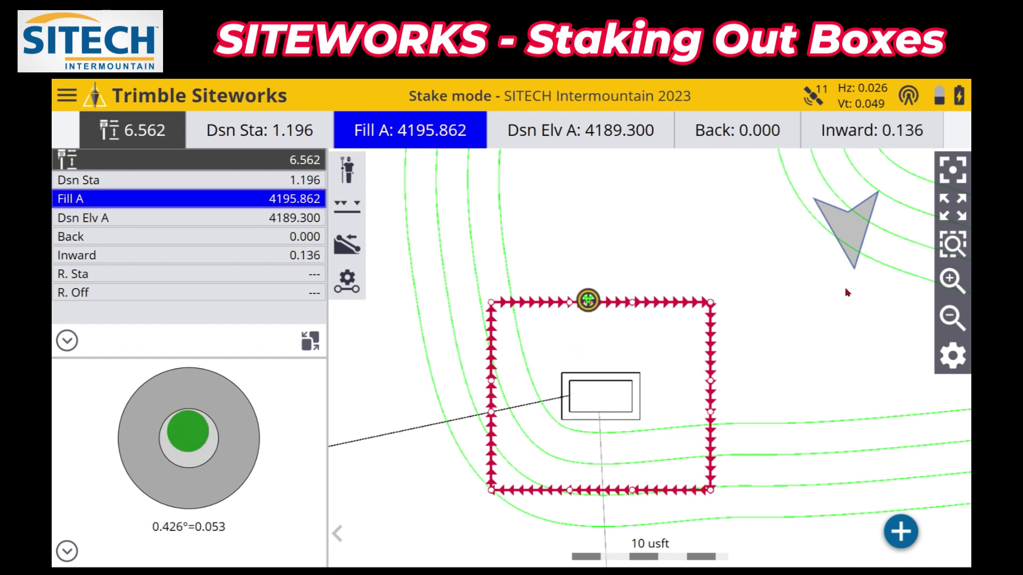
Step: Position the rover on the 5 usft offset outline at the point directly north of the inner box's northwest corner
scroll(608, 309, "up", 2)
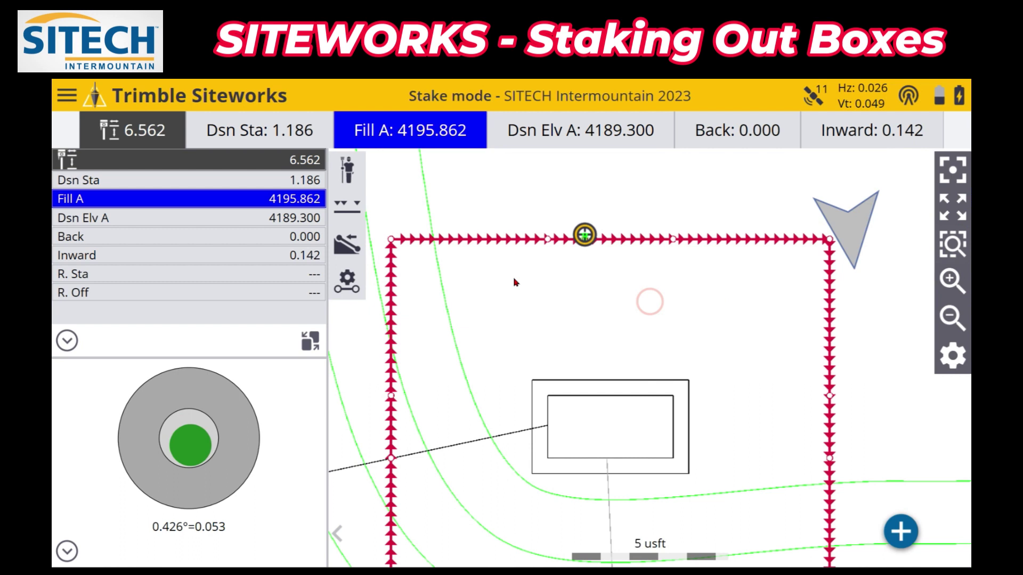
left_click(548, 240)
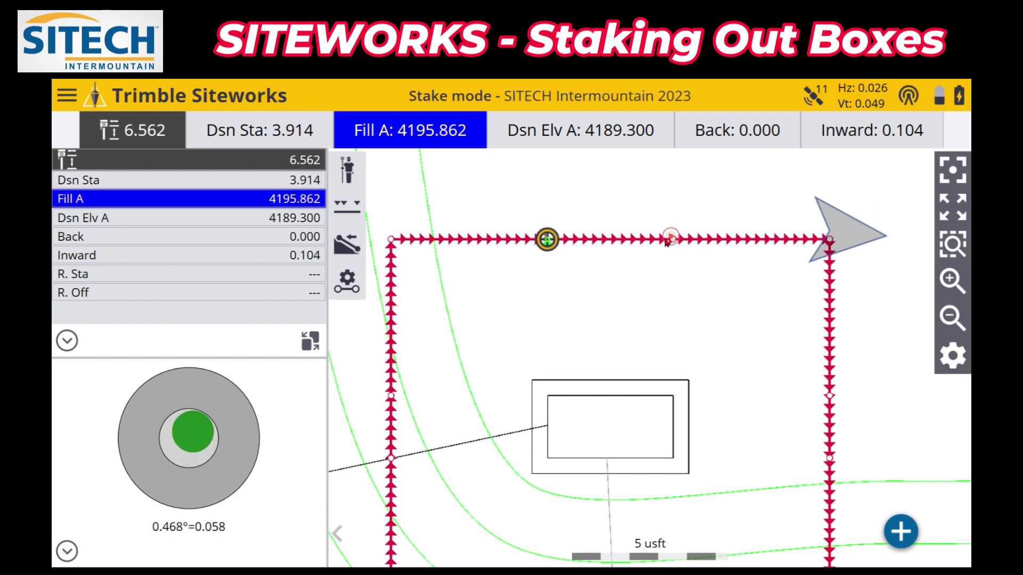
left_click(547, 239)
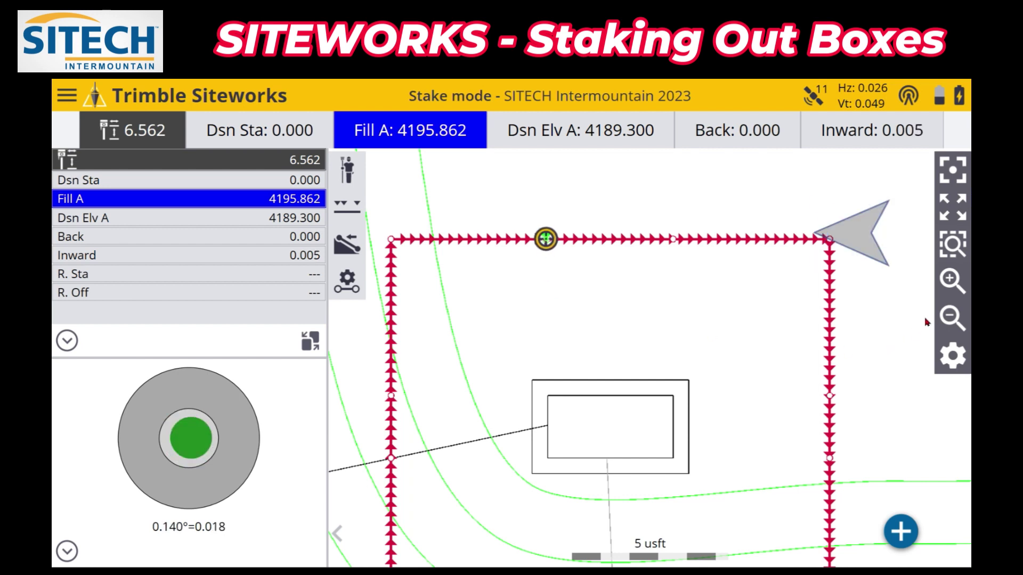
Step: Set the box outline's horizontal offset to 10 usft Left and accept the settings
left_click(952, 317)
left_click(347, 281)
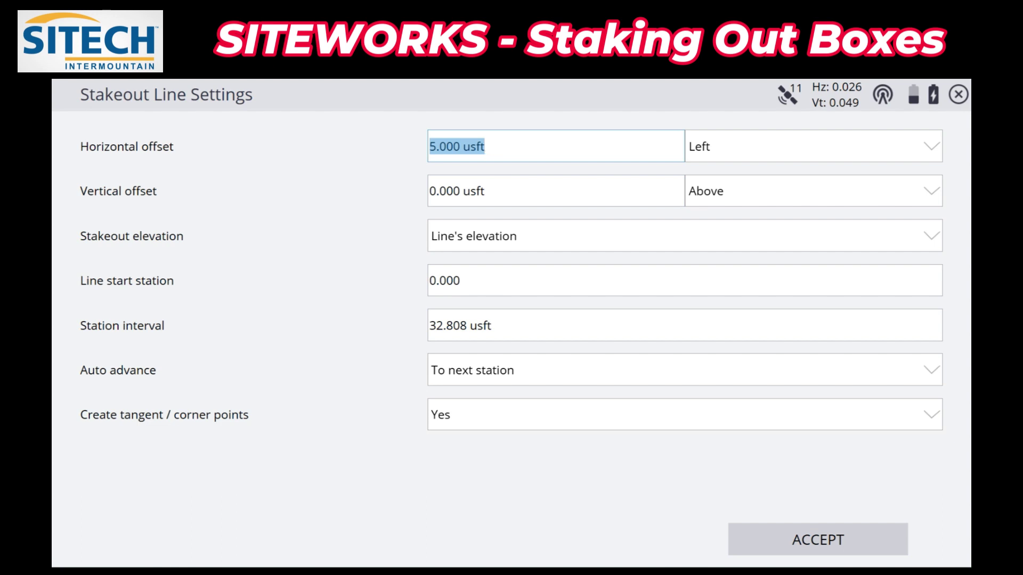
type("10")
left_click(778, 538)
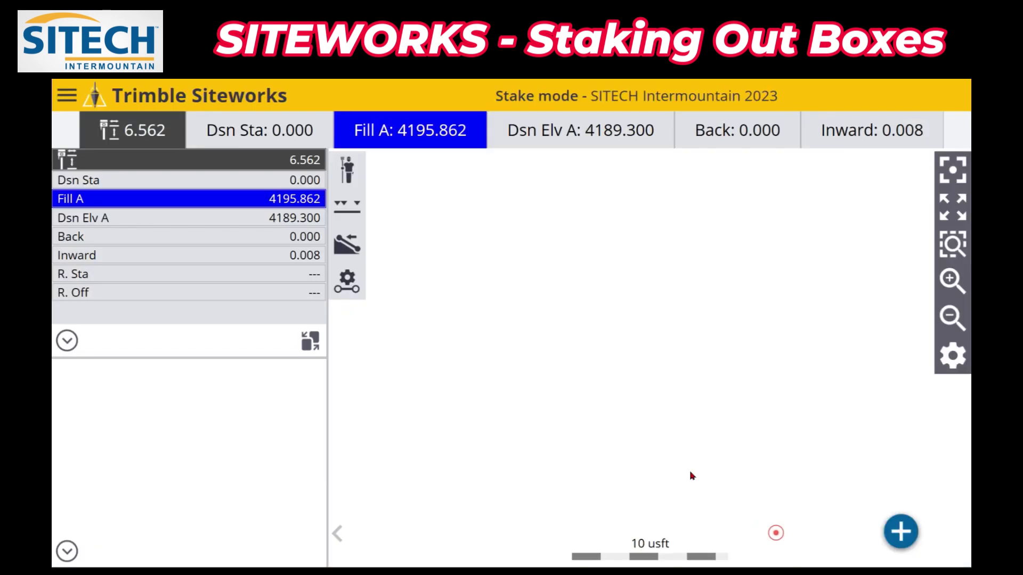
Step: Position the rover on the 10 usft offset outline at the point directly north of the inner box's northwest corner
left_click(579, 239)
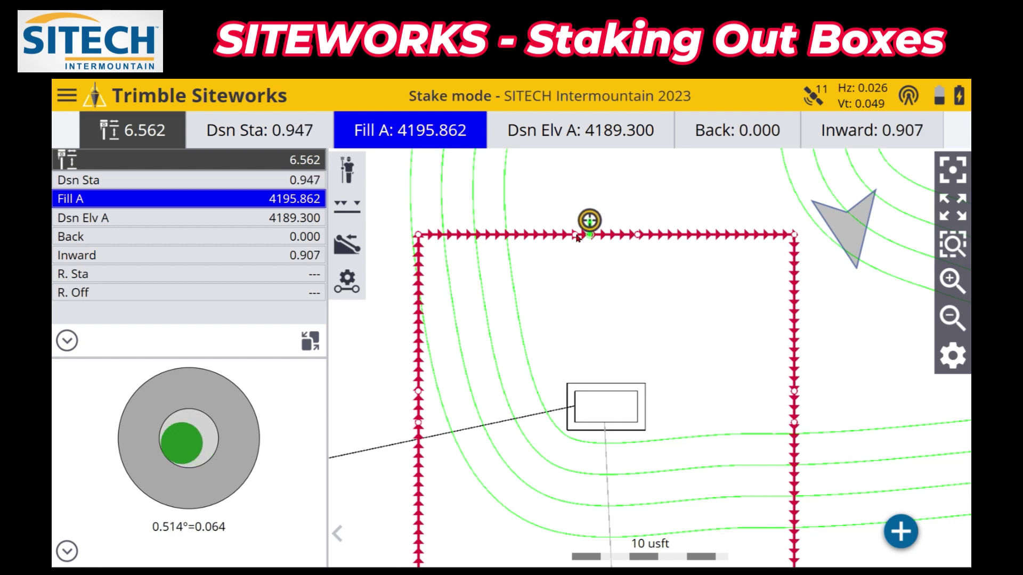
left_click(570, 226)
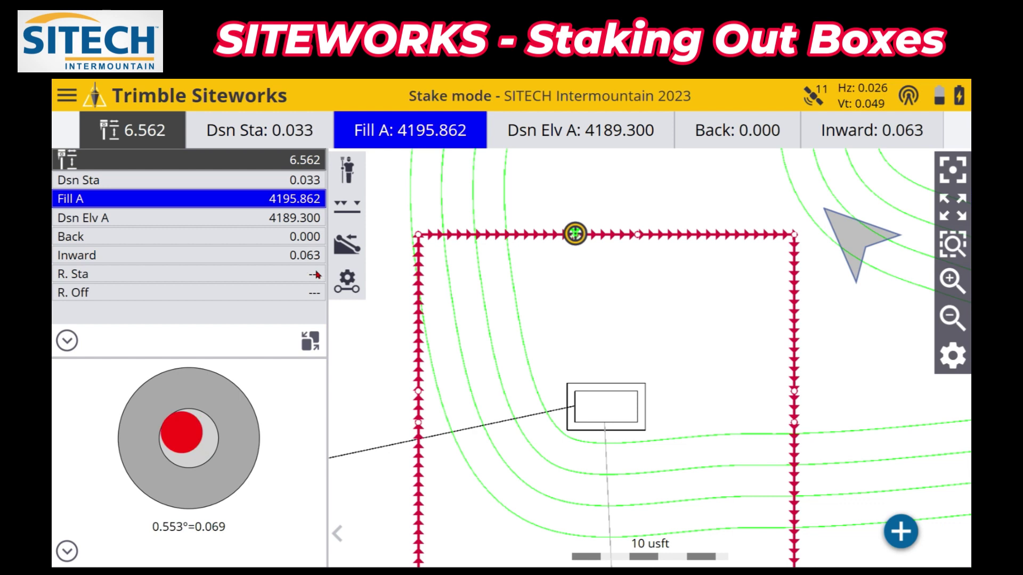
left_click(952, 279)
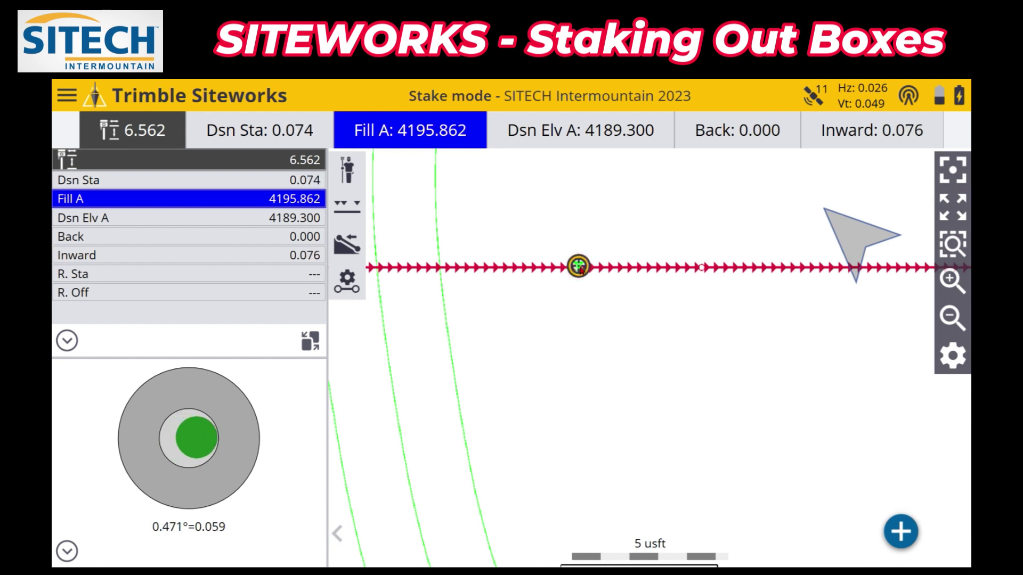
left_click(952, 318)
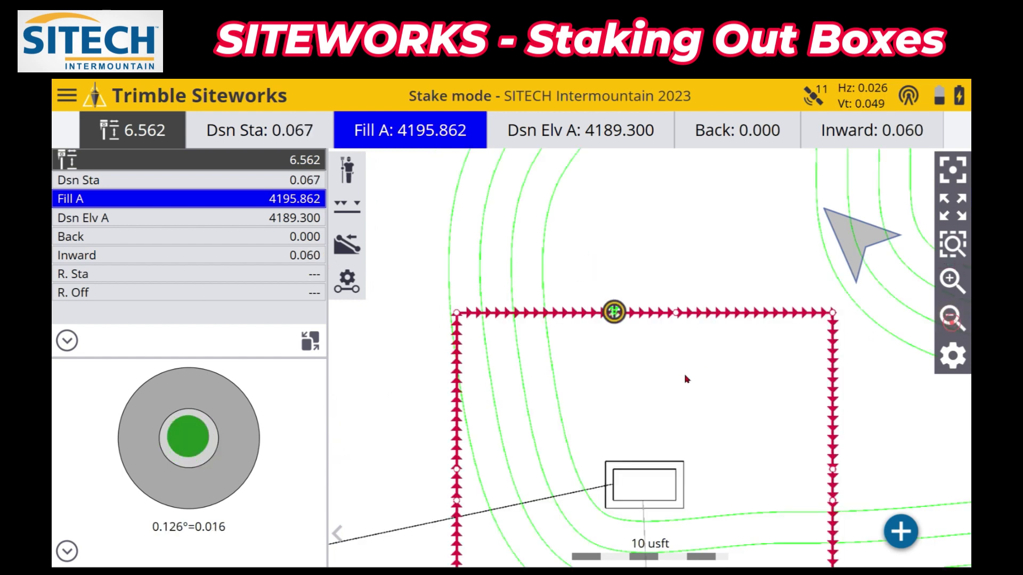
Step: Close the line settings without changes and select the original inner box outline again as the stake line
left_click(347, 280)
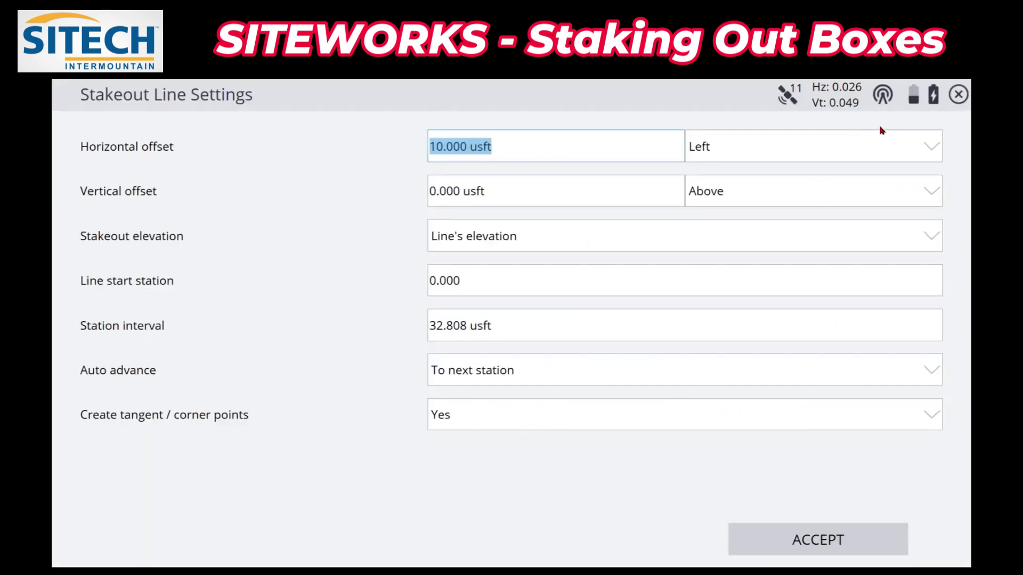
left_click(958, 94)
left_click(600, 339)
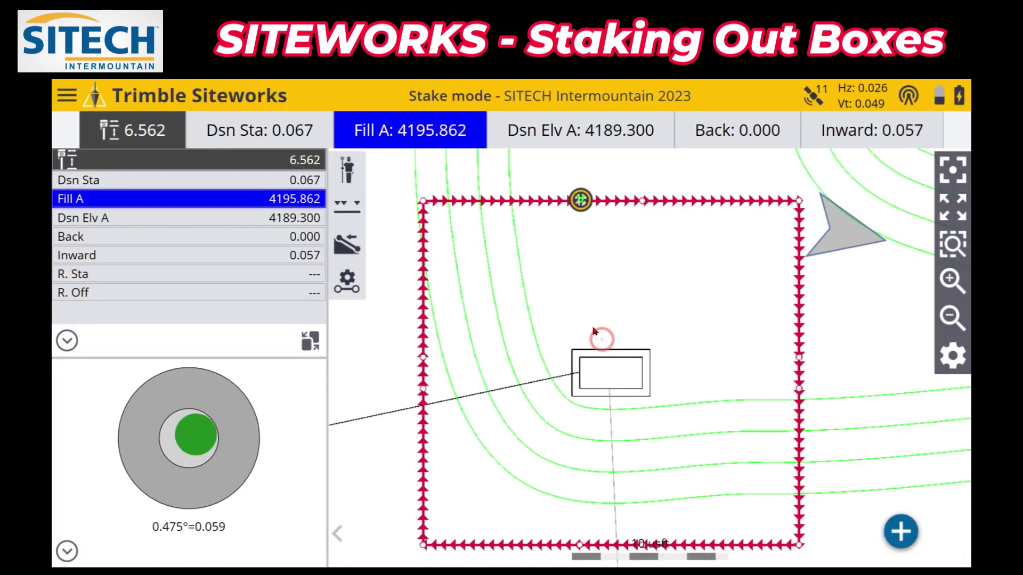
left_click(594, 363)
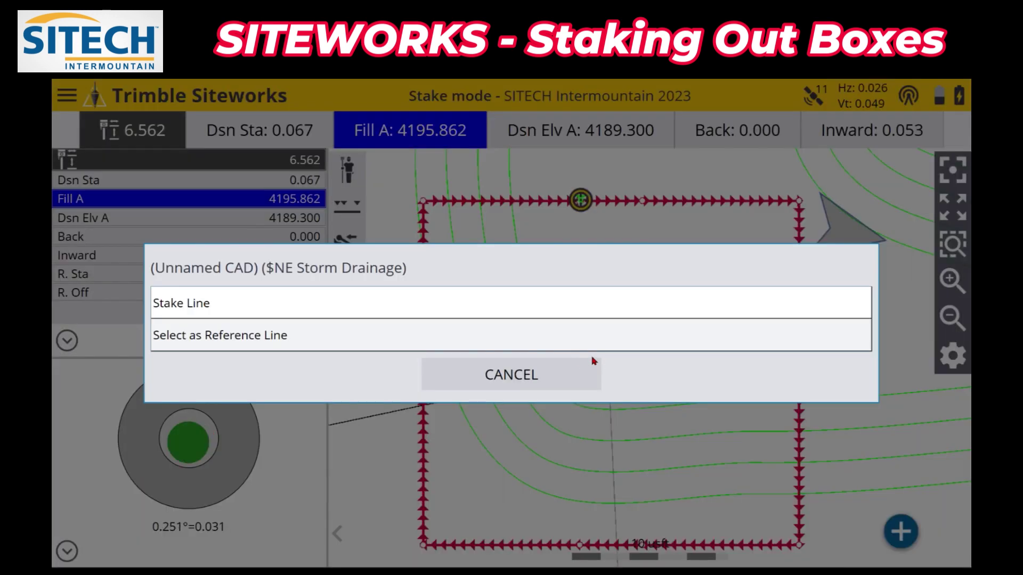
left_click(494, 307)
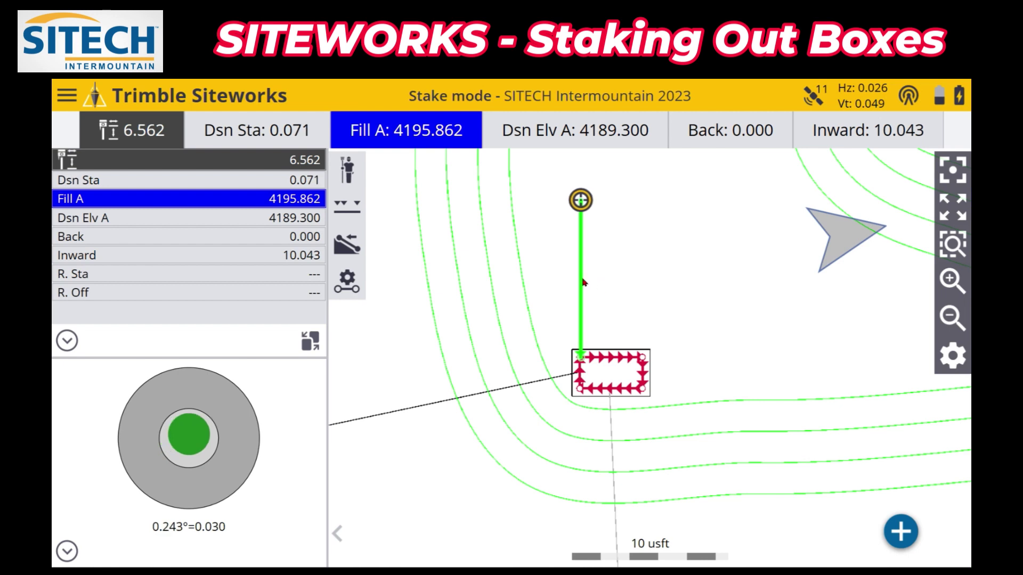
Step: Apply a 10 usft Left horizontal offset to the newly selected inner box outline
left_click(347, 281)
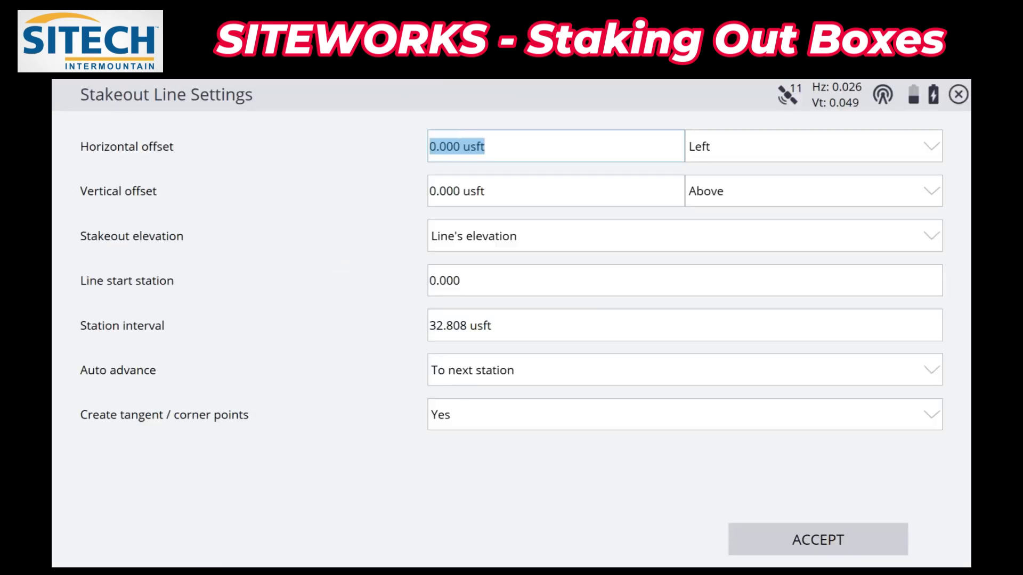
type("10")
key("Tab")
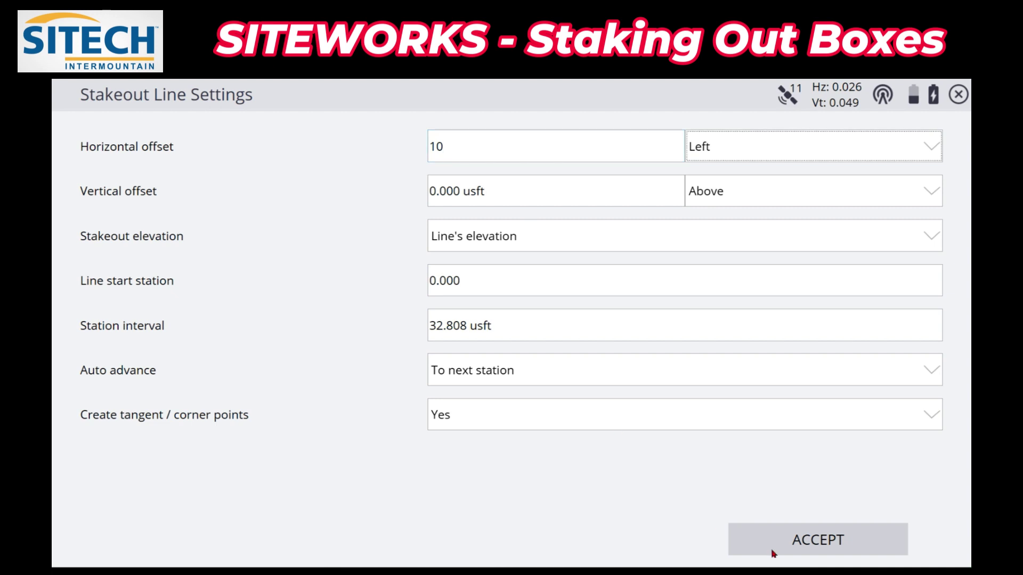
left_click(805, 554)
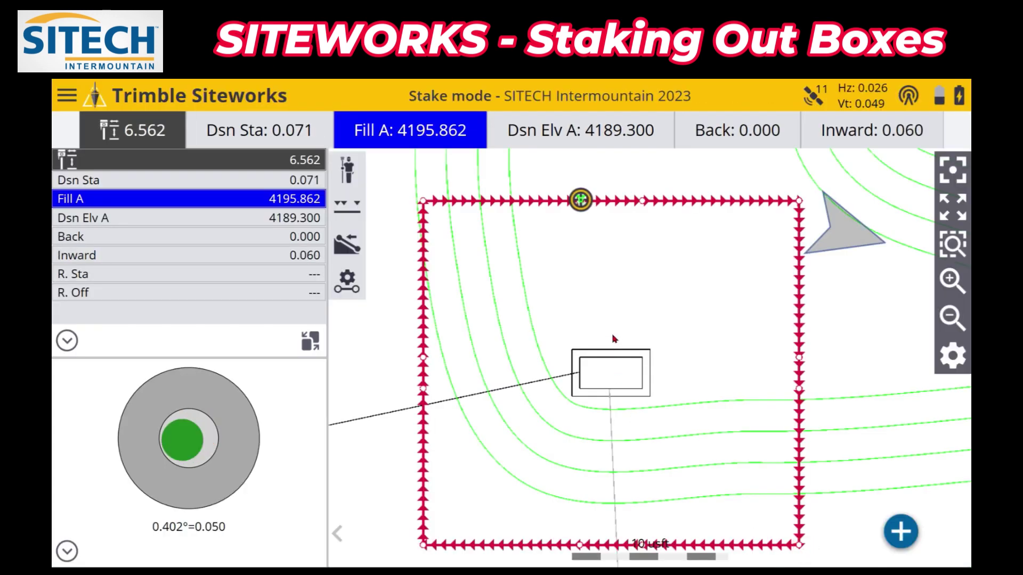
Step: Define a new line along the inner box's north edge from its northwest to northeast corner, and accept it for staking with the Line method
left_click(951, 281)
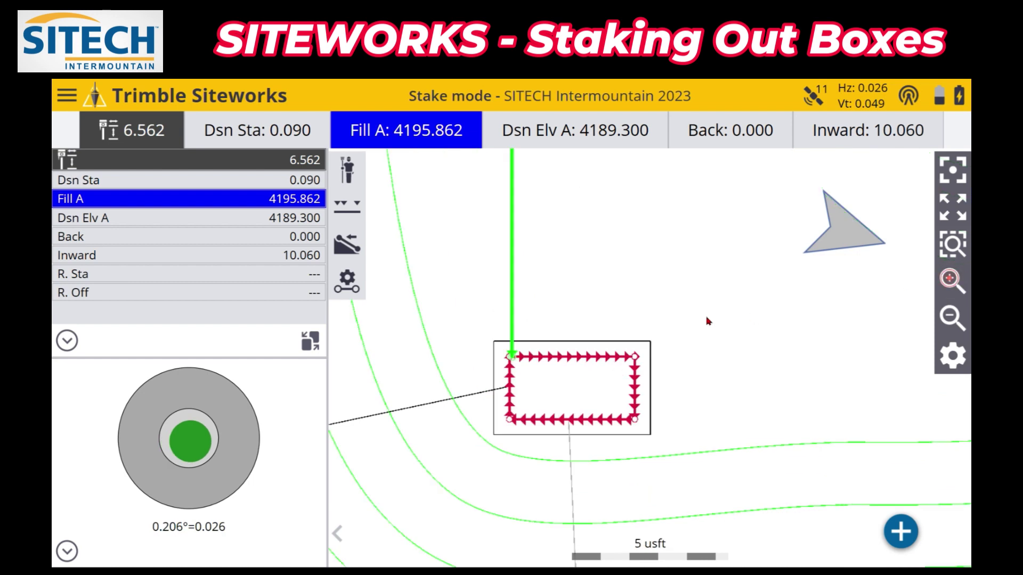
left_click(685, 313)
left_click(953, 318)
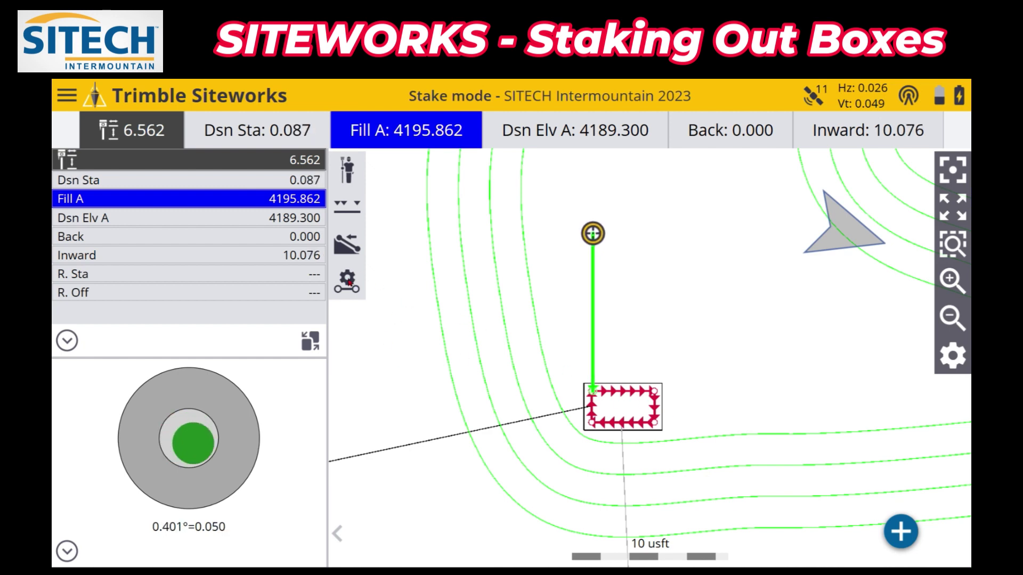
left_click(71, 97)
left_click(108, 226)
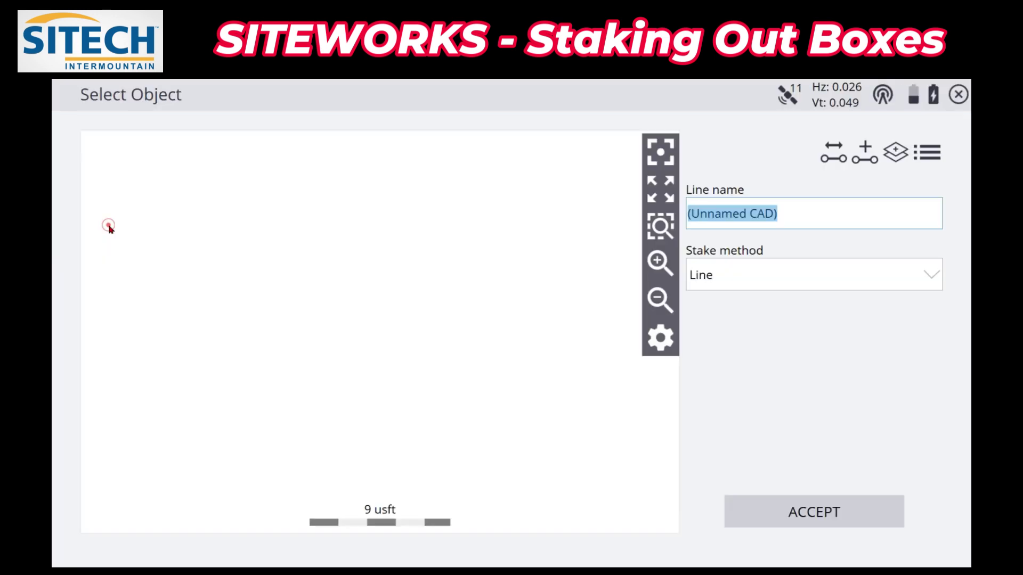
left_click(865, 156)
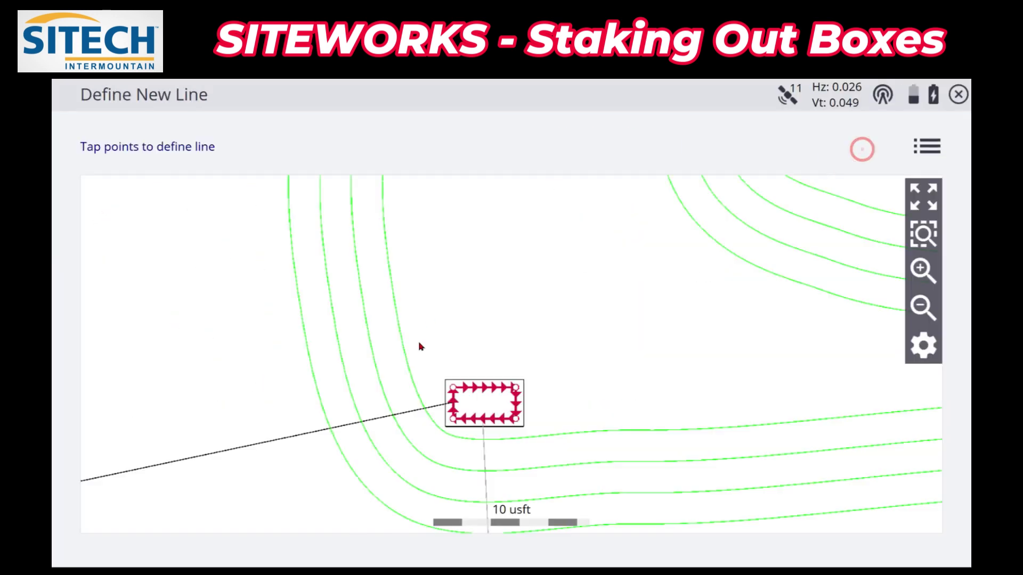
left_click(439, 325)
left_click(922, 270)
left_click(922, 270)
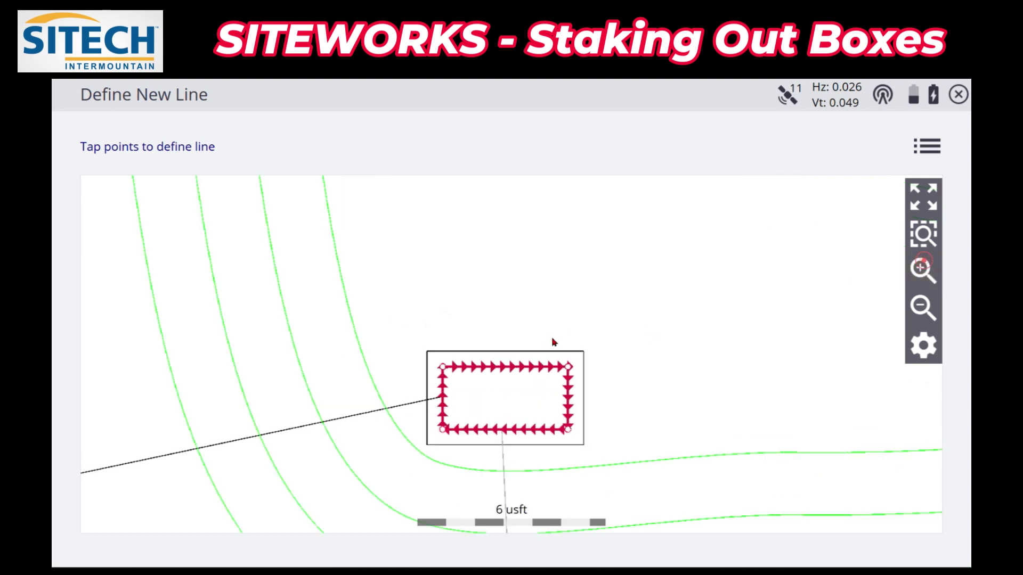
left_click(529, 319)
left_click(375, 346)
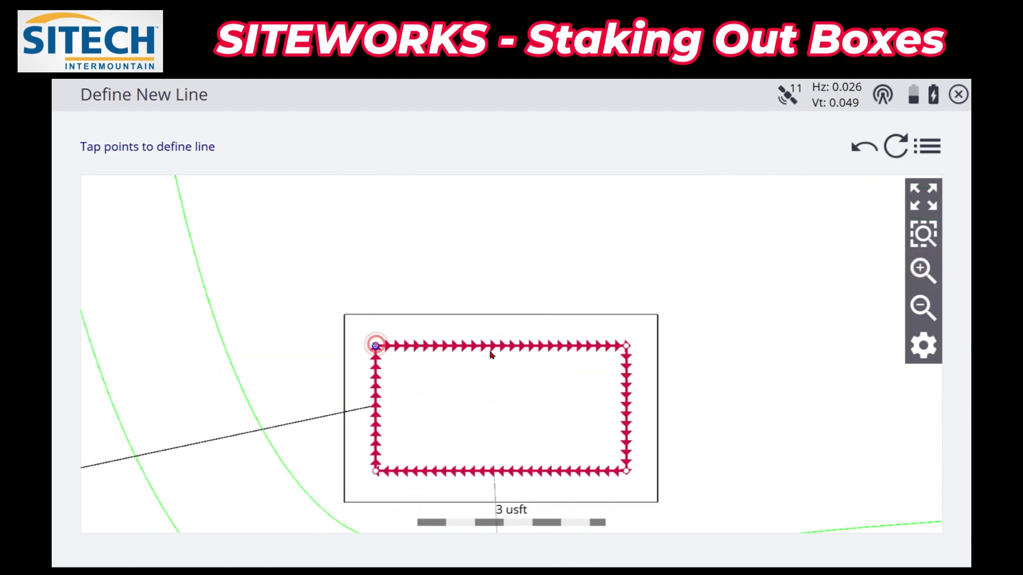
left_click(627, 346)
left_click(770, 537)
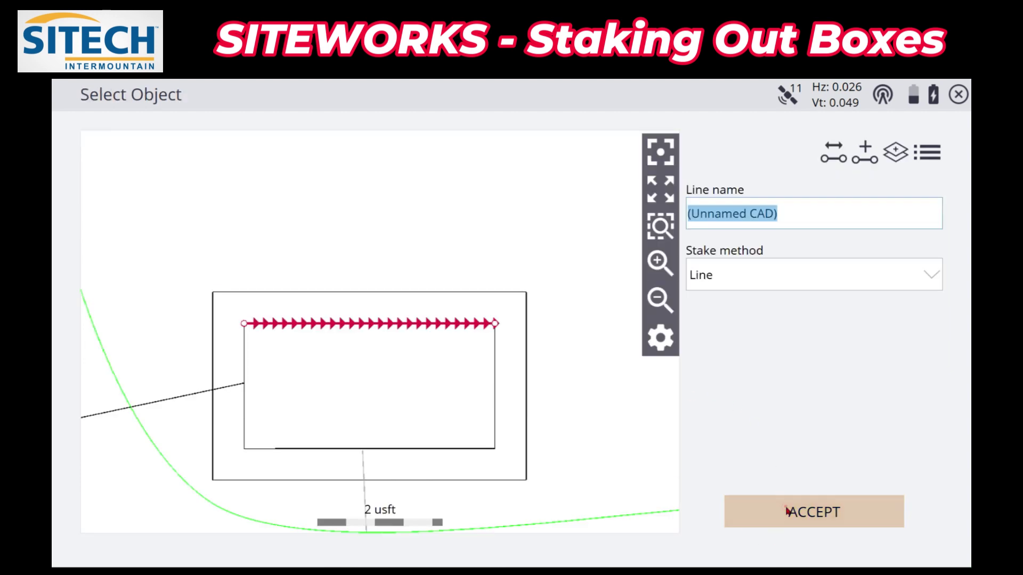
left_click(786, 512)
scroll(775, 333, "down", 2)
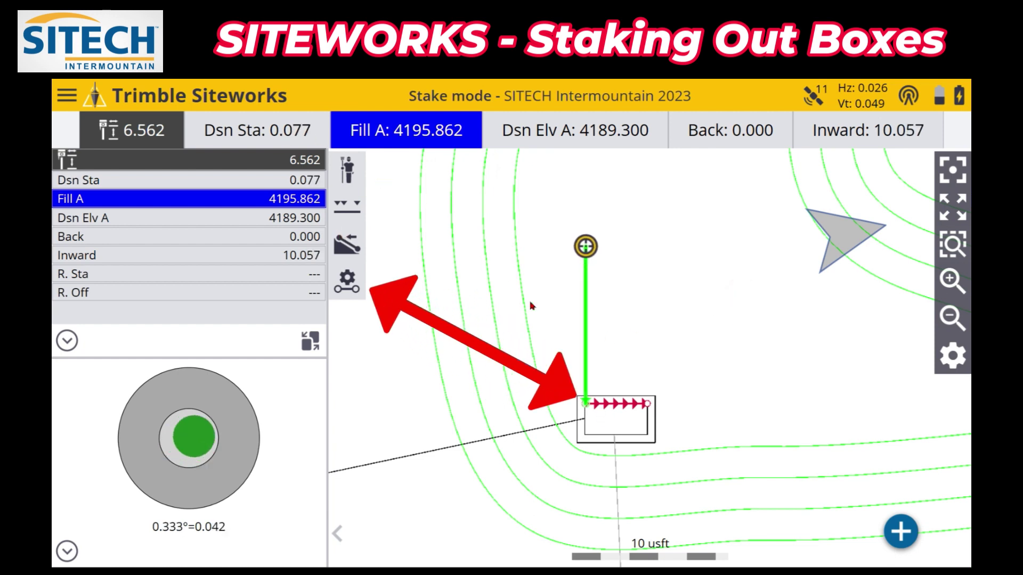
Step: Apply a 5 usft Left horizontal offset to the inner box's north edge line and position the rover at the offset line's west end
left_click(344, 280)
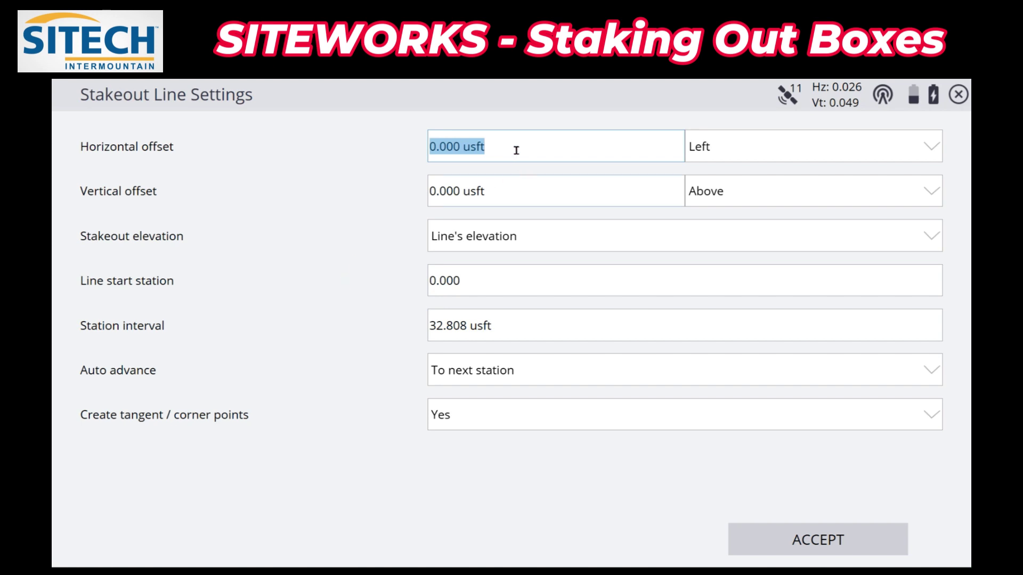
type("5")
left_click(796, 540)
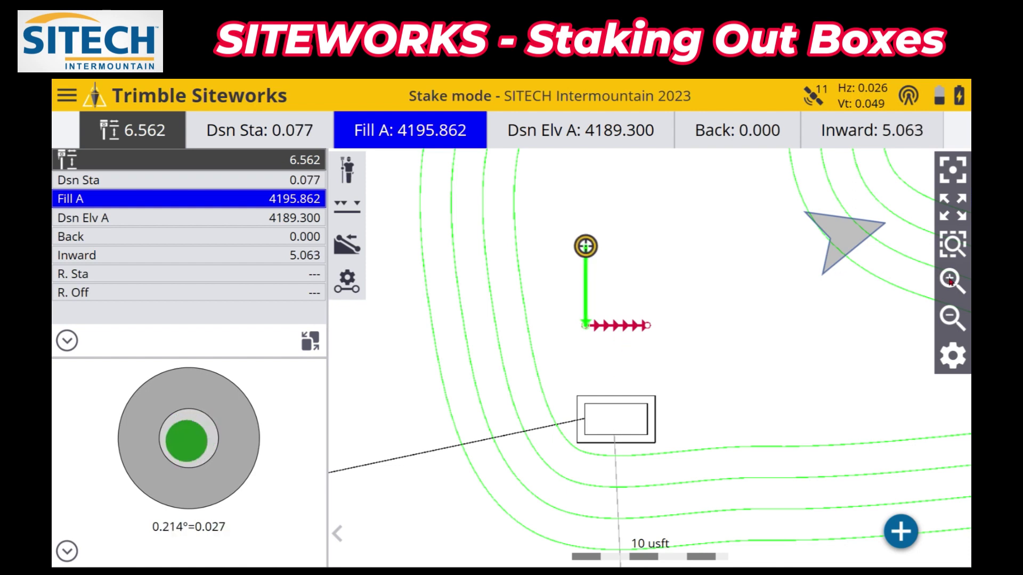
left_click(593, 330)
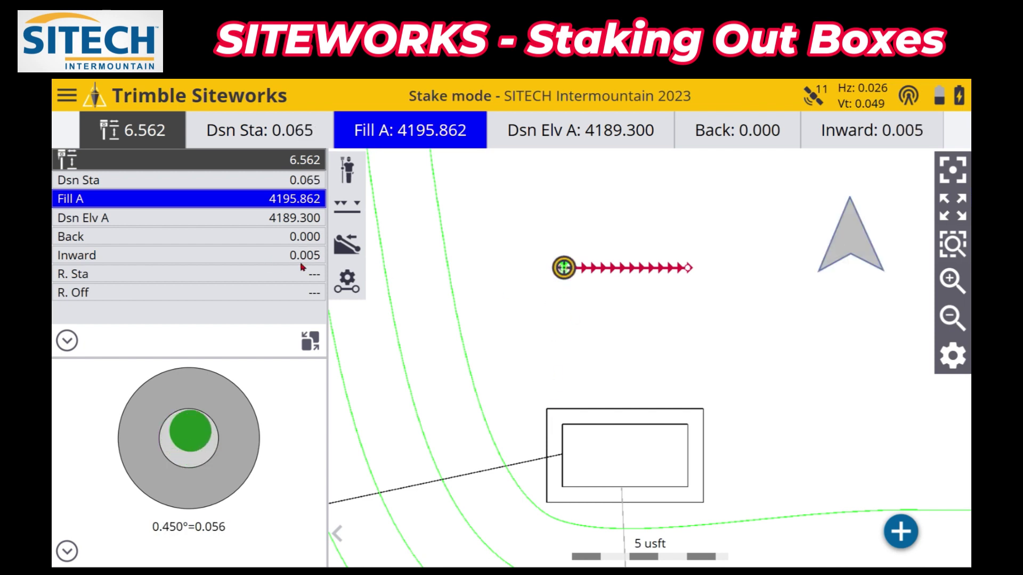
Step: Set the north edge line's horizontal offset to 10 usft Left and position the rover at the start of the offset line
left_click(955, 320)
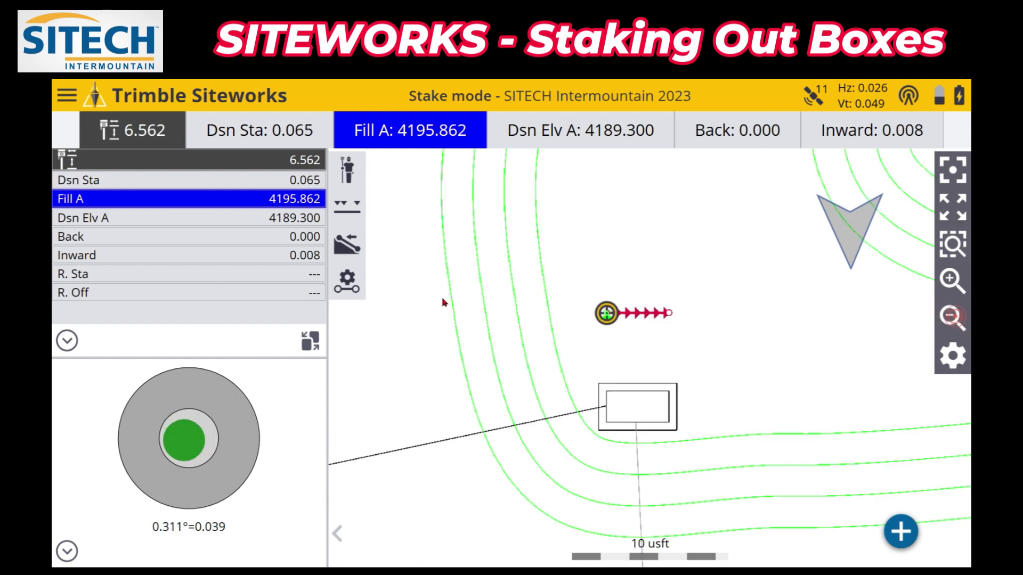
left_click(349, 279)
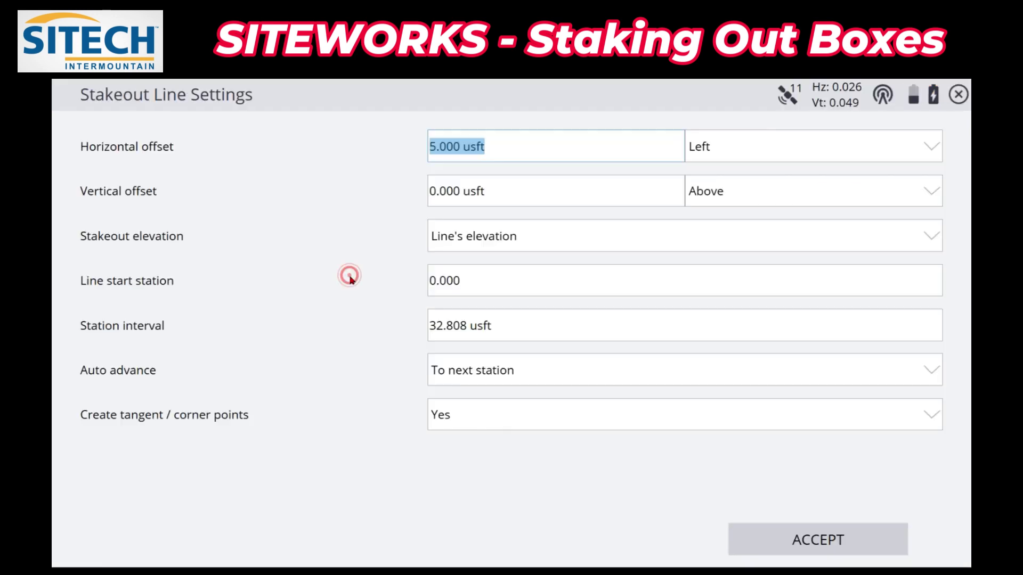
type("10")
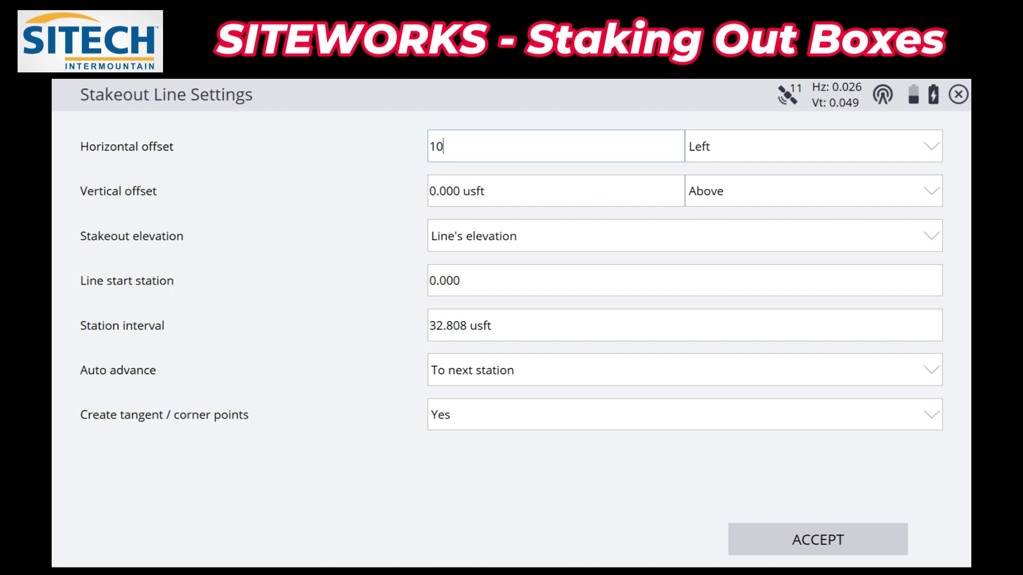
left_click(775, 530)
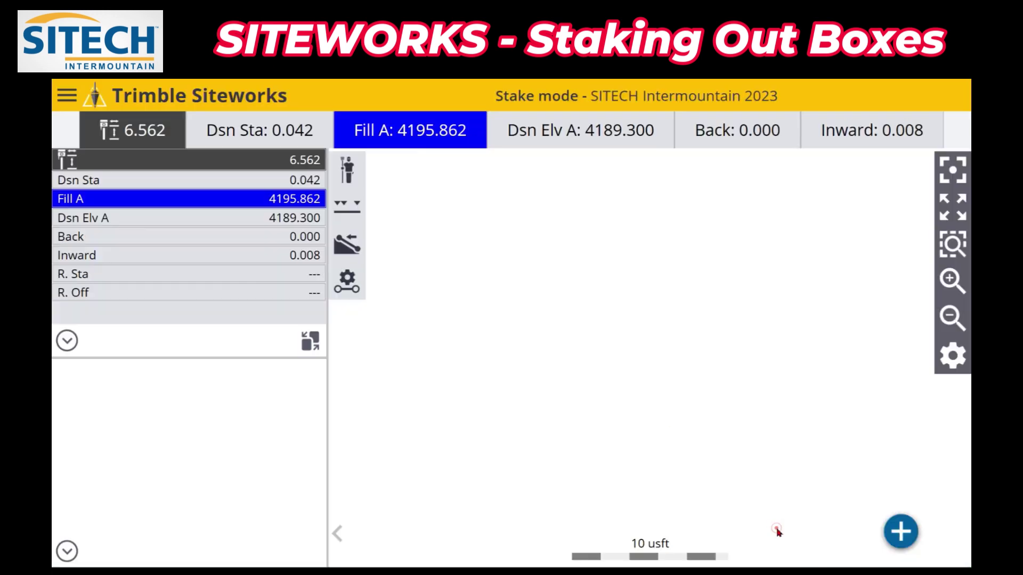
left_click(609, 237)
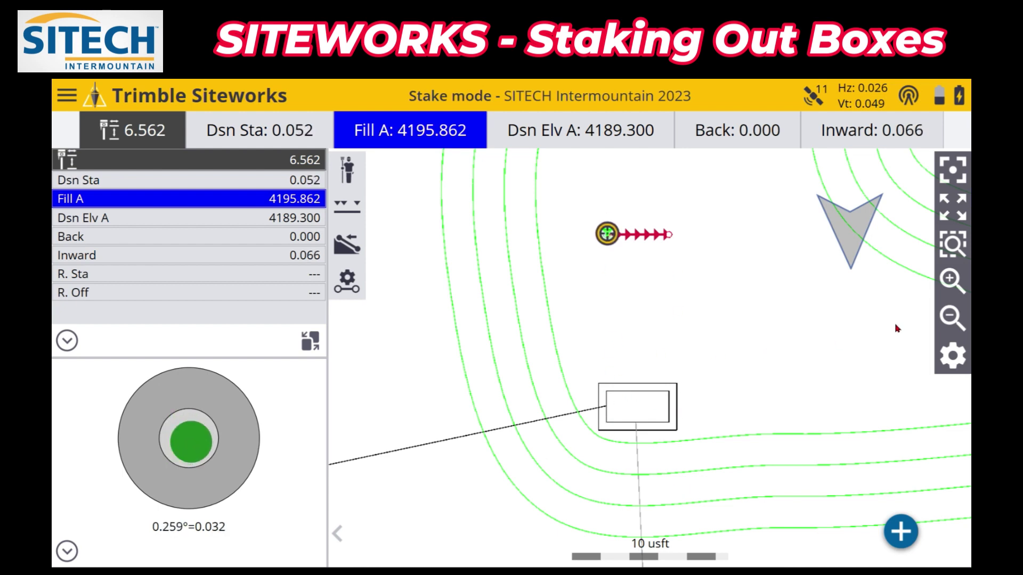
Step: Change the north edge line's horizontal offset to 5 usft Left and accept the line settings
left_click_drag(753, 336, 672, 350)
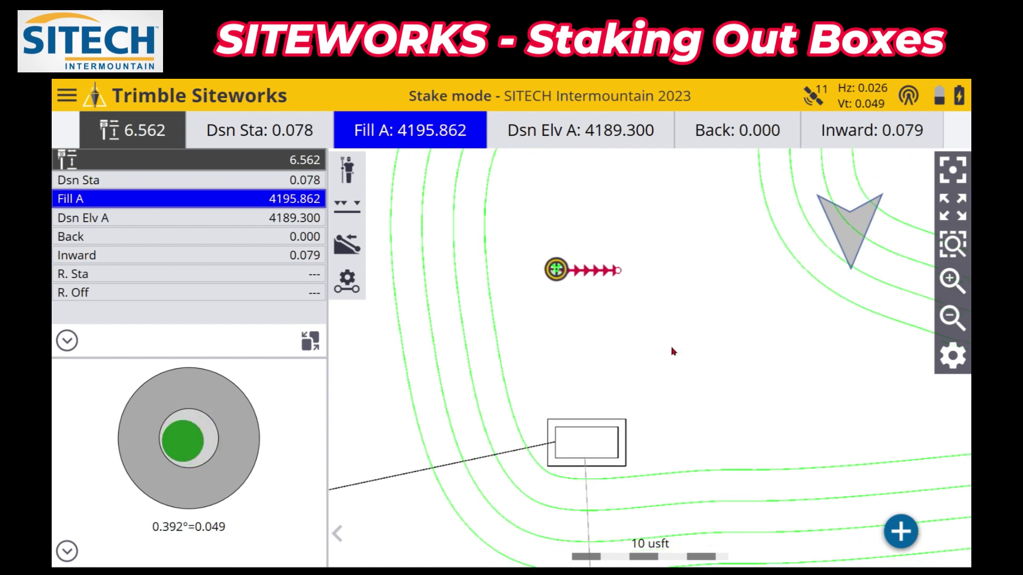
left_click_drag(670, 346, 658, 251)
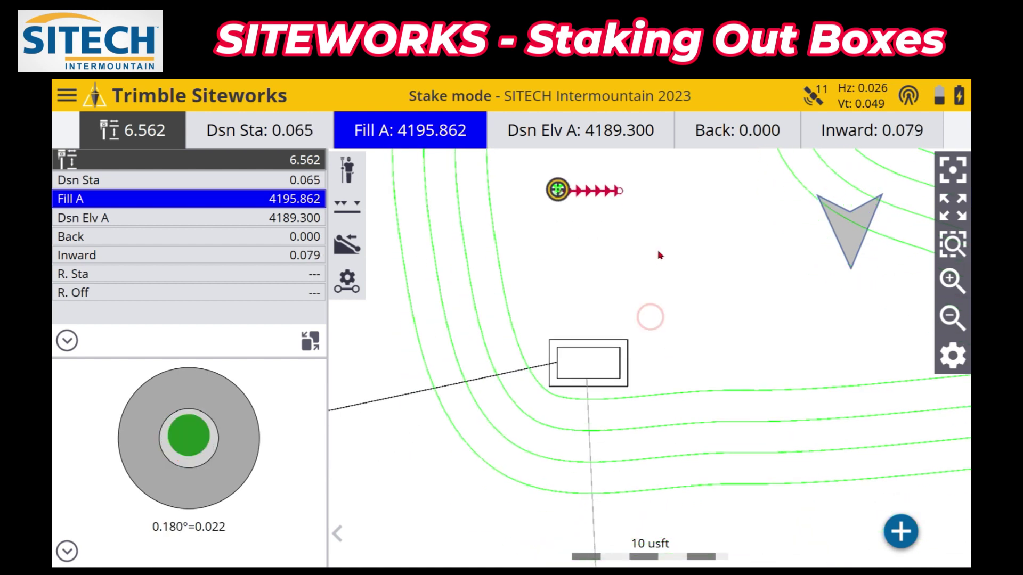
left_click(952, 280)
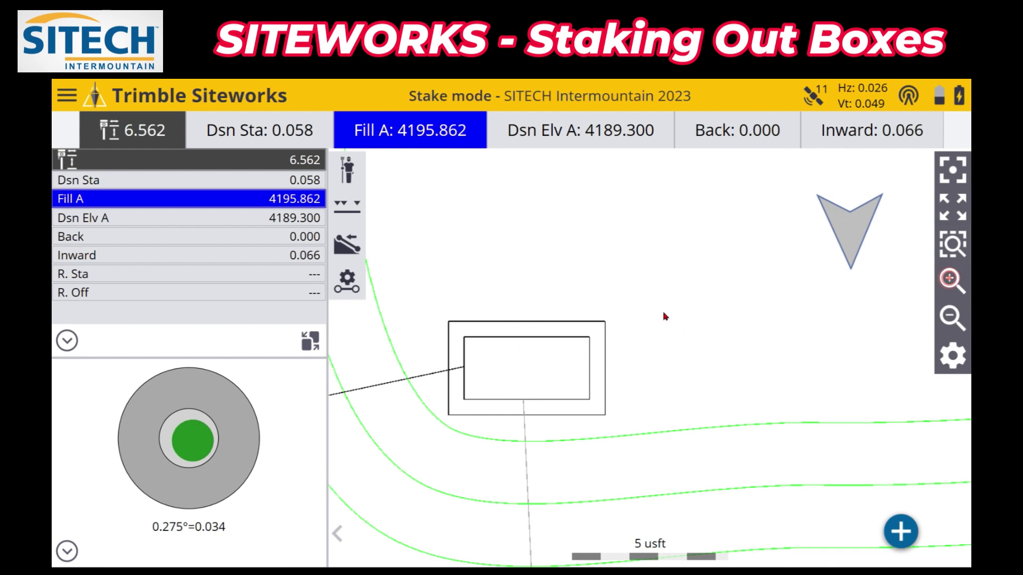
left_click_drag(691, 240, 639, 313)
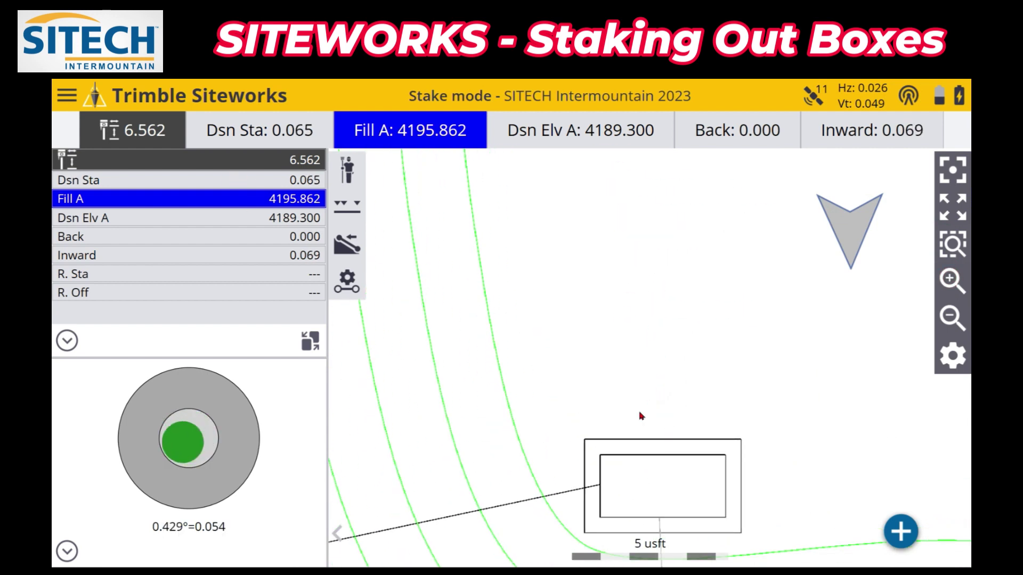
left_click(347, 288)
type("5")
key("Tab")
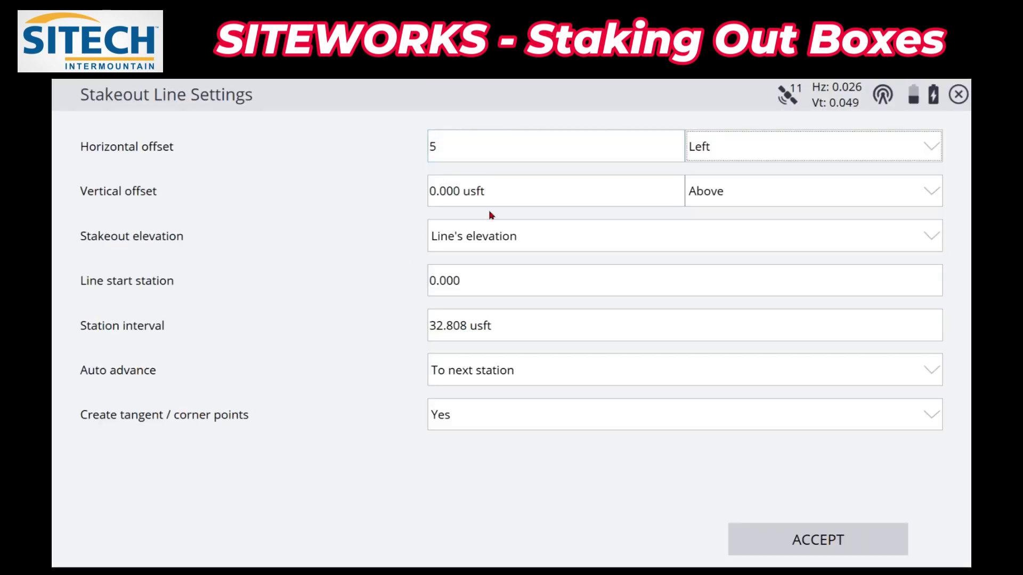
left_click(814, 538)
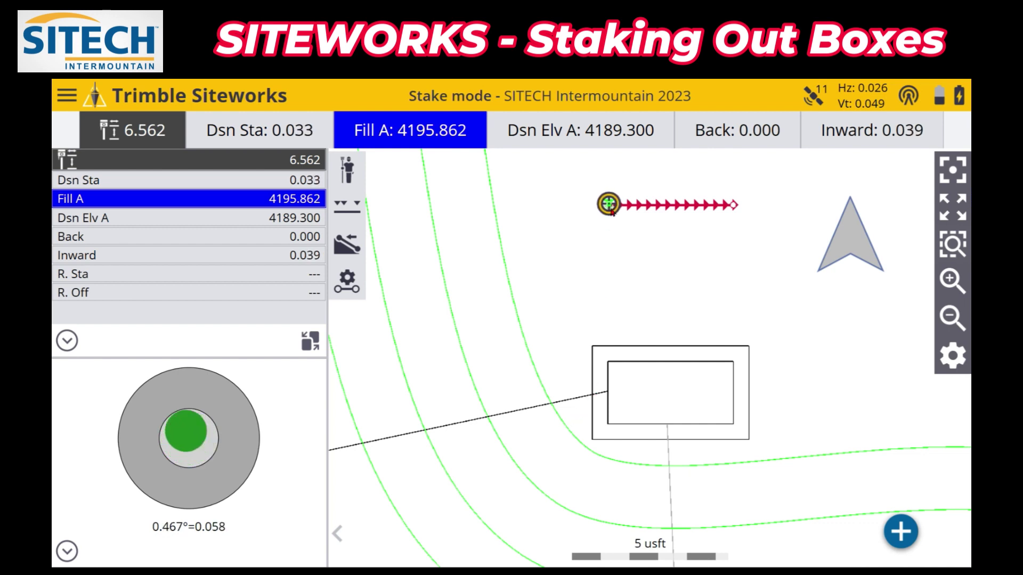
Step: Select the Storm Drain pipe line as the stake line and fix the stakeout at station 58.423, its end at the box
left_click(579, 399)
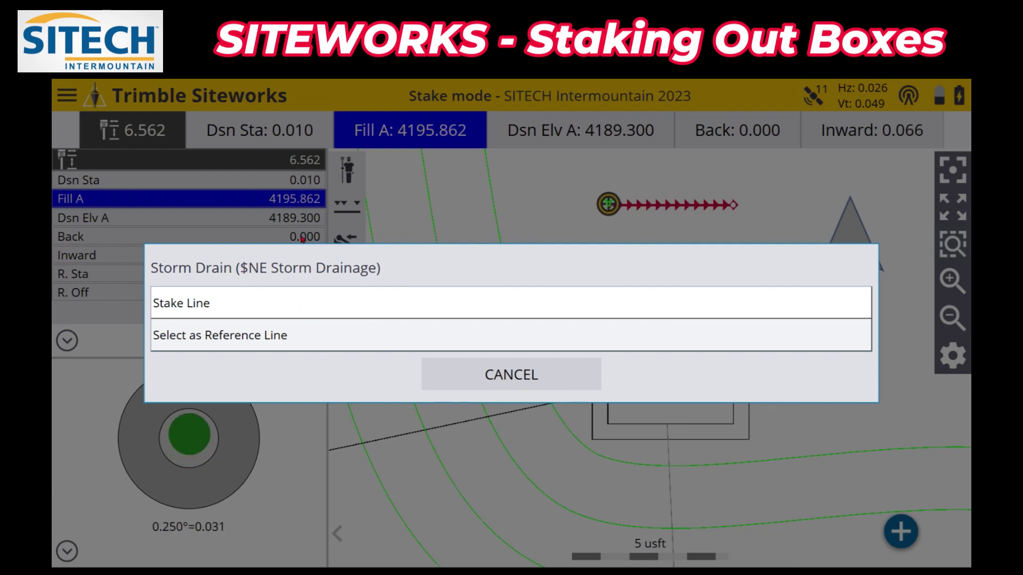
left_click(306, 304)
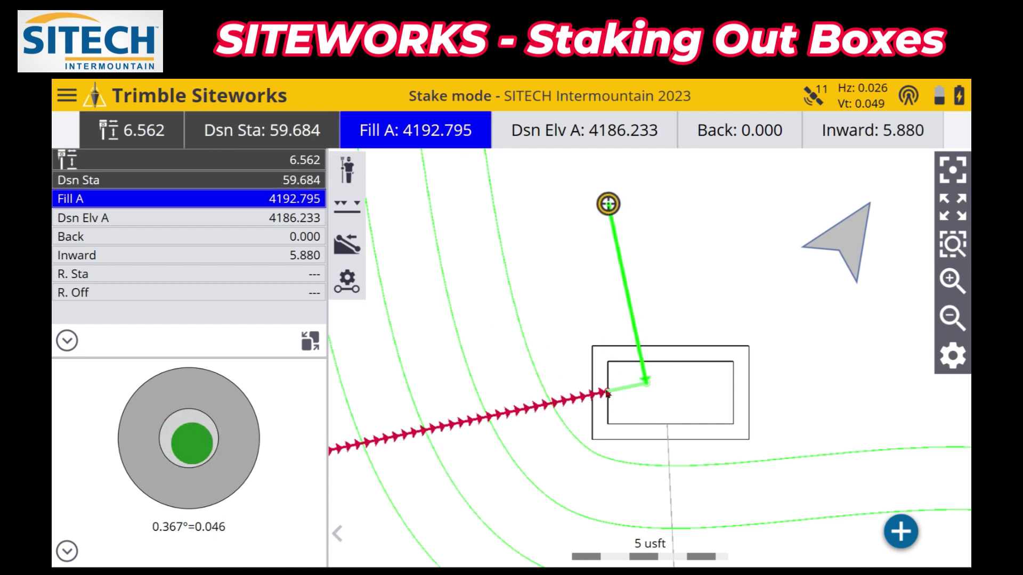
left_click(346, 205)
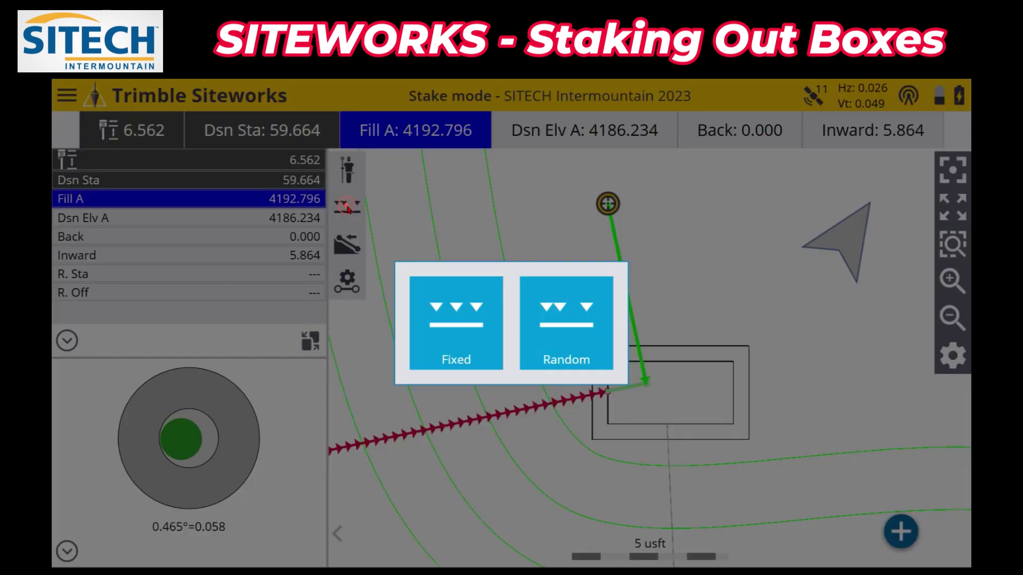
left_click(457, 341)
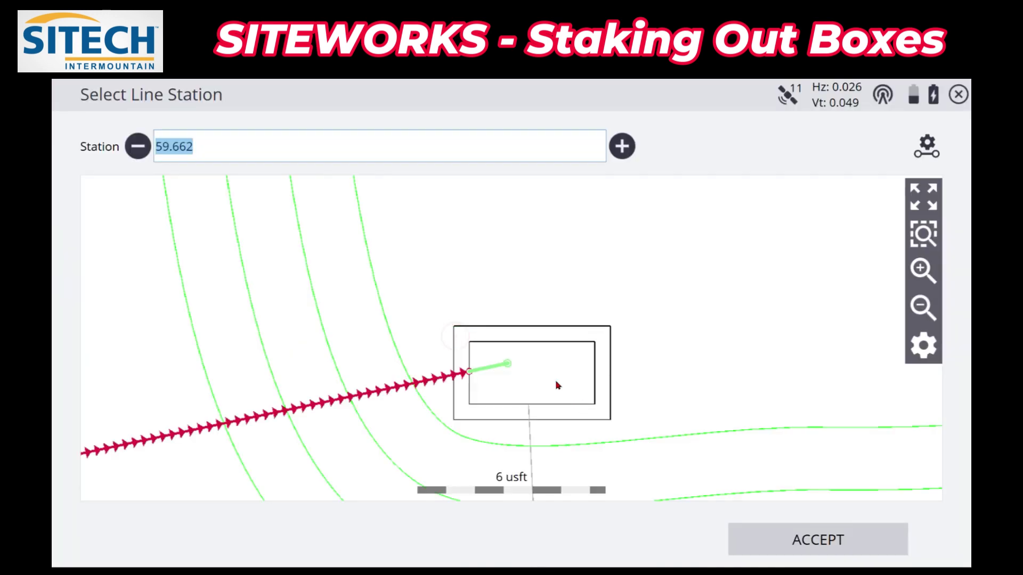
left_click(470, 375)
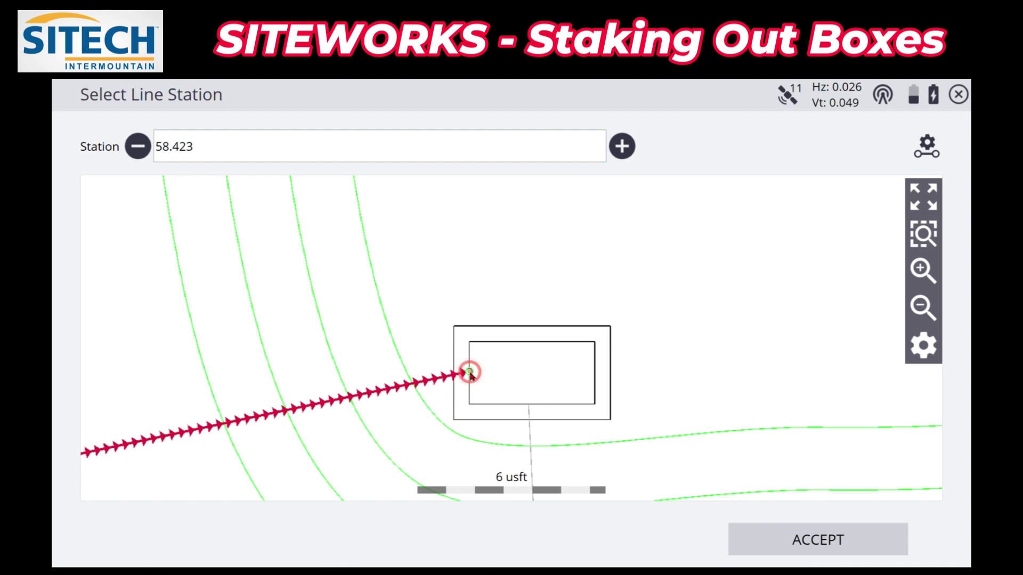
left_click(788, 543)
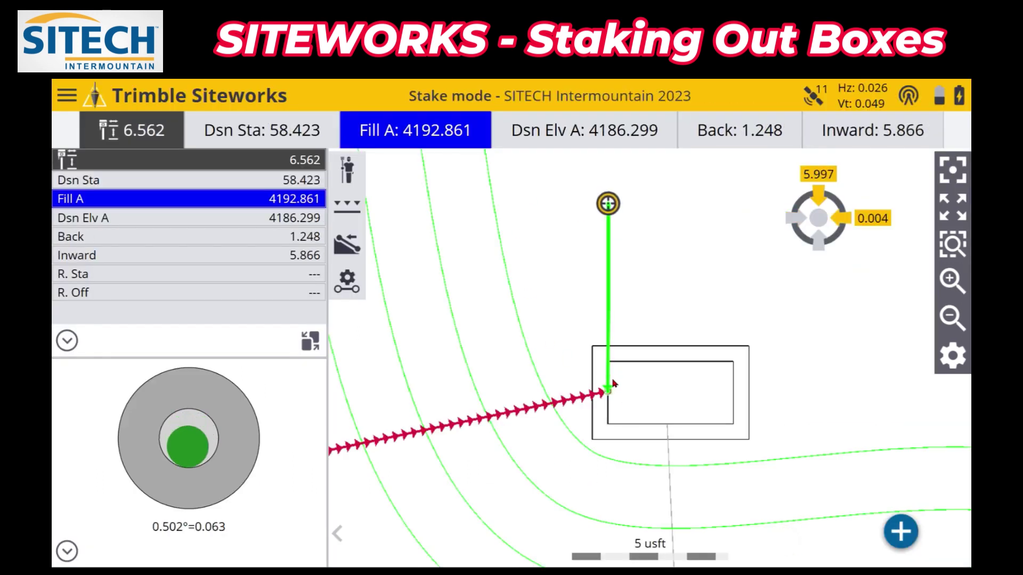
Step: Reverse the direction of the Storm Drain line so it starts at the box, and accept it with the Line stake method
left_click(67, 95)
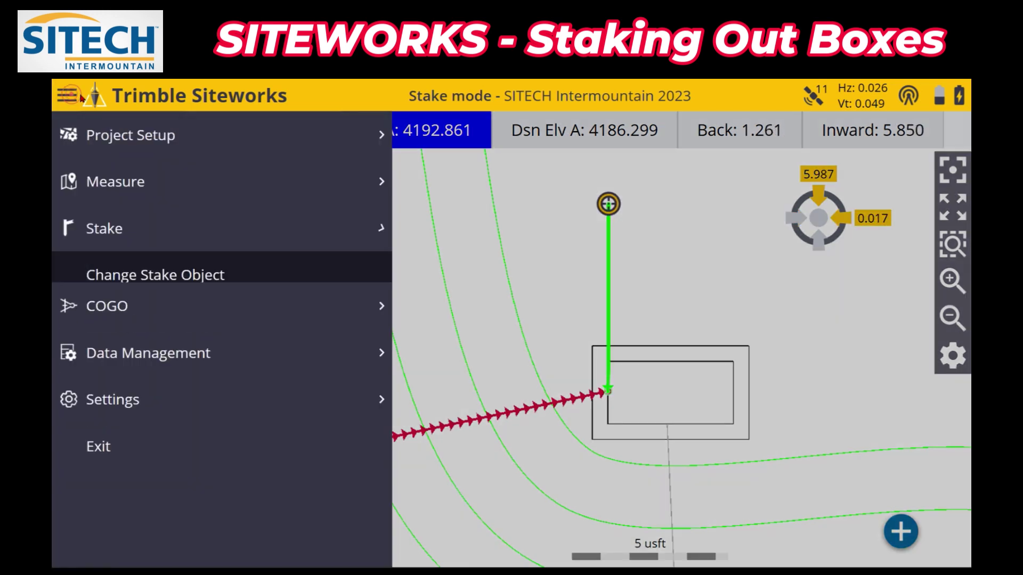
left_click(155, 275)
left_click(830, 150)
left_click(829, 150)
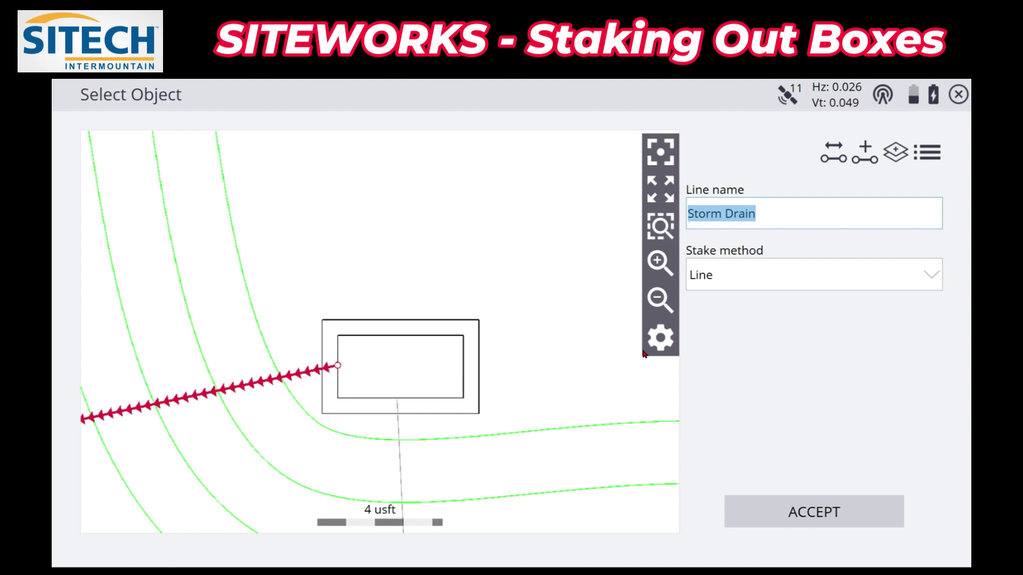
left_click(766, 509)
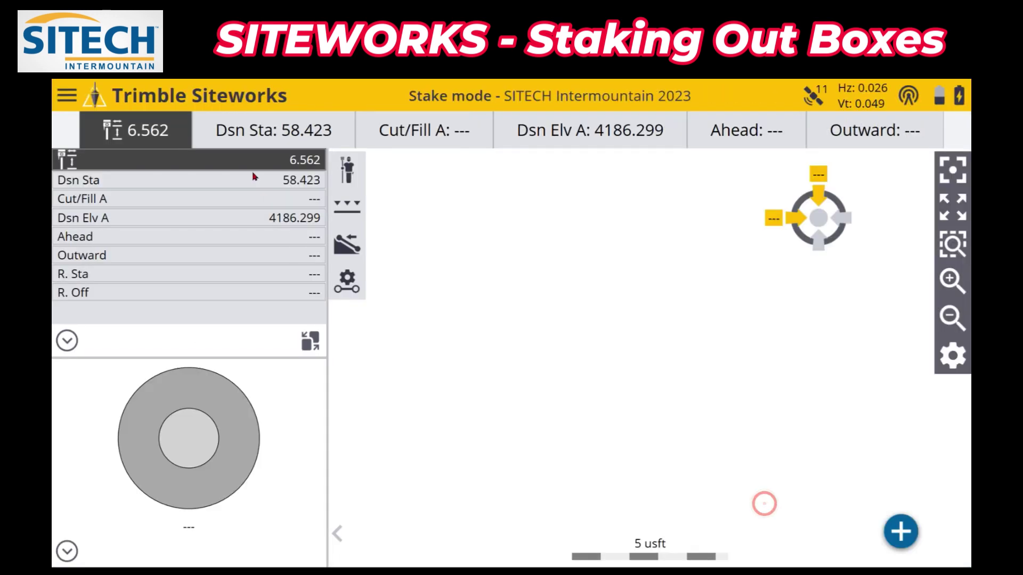
Step: Fix the stakeout on the reversed Storm Drain line at station 0, where the pipe meets the box
left_click(347, 207)
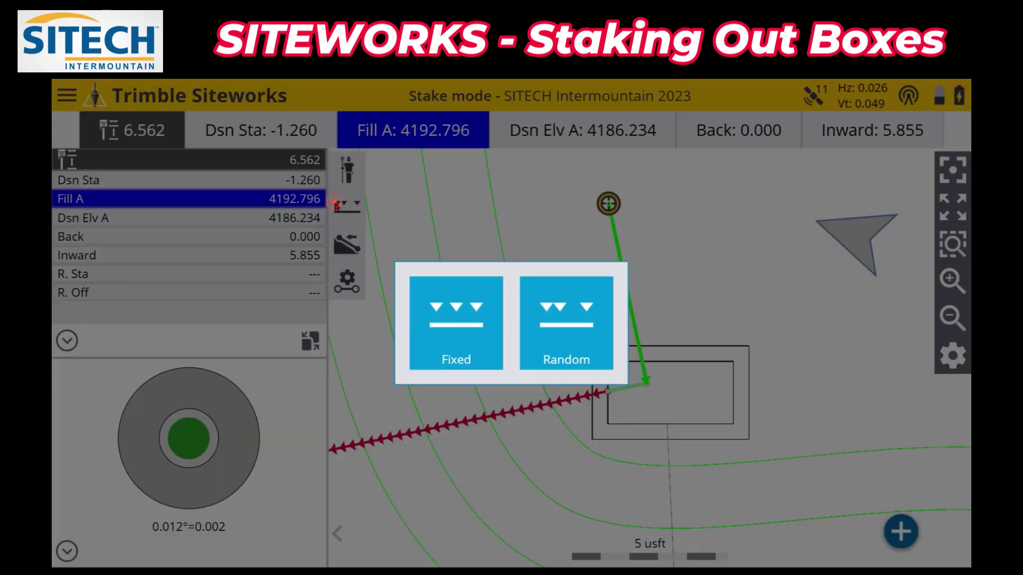
left_click(475, 294)
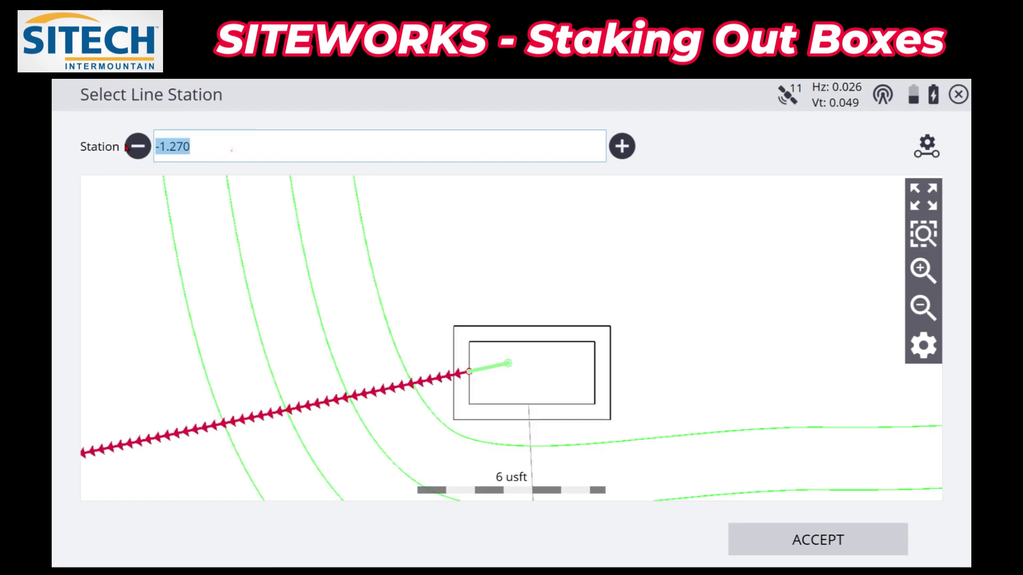
type("0")
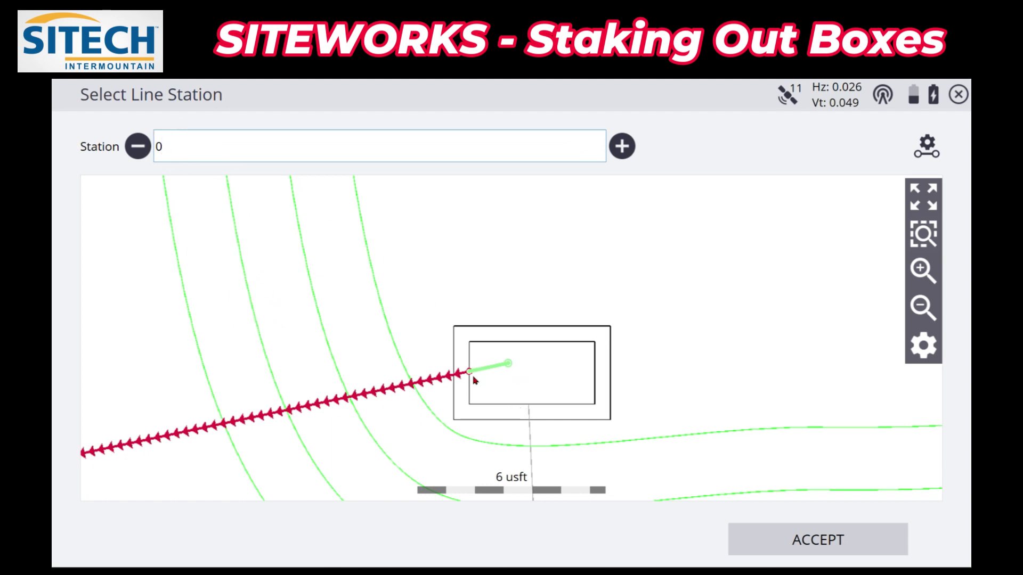
left_click(791, 541)
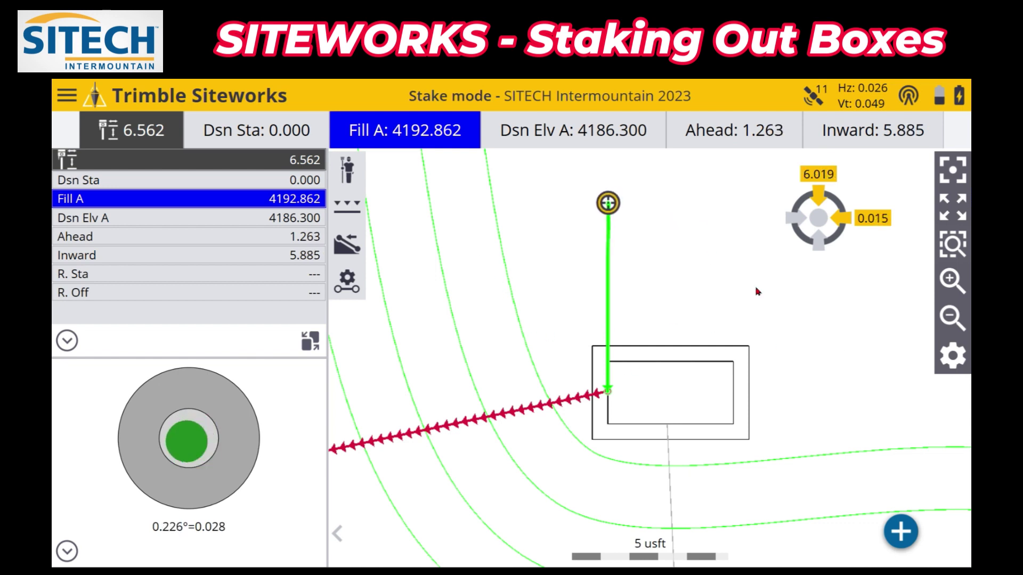
scroll(624, 270, "down", 2)
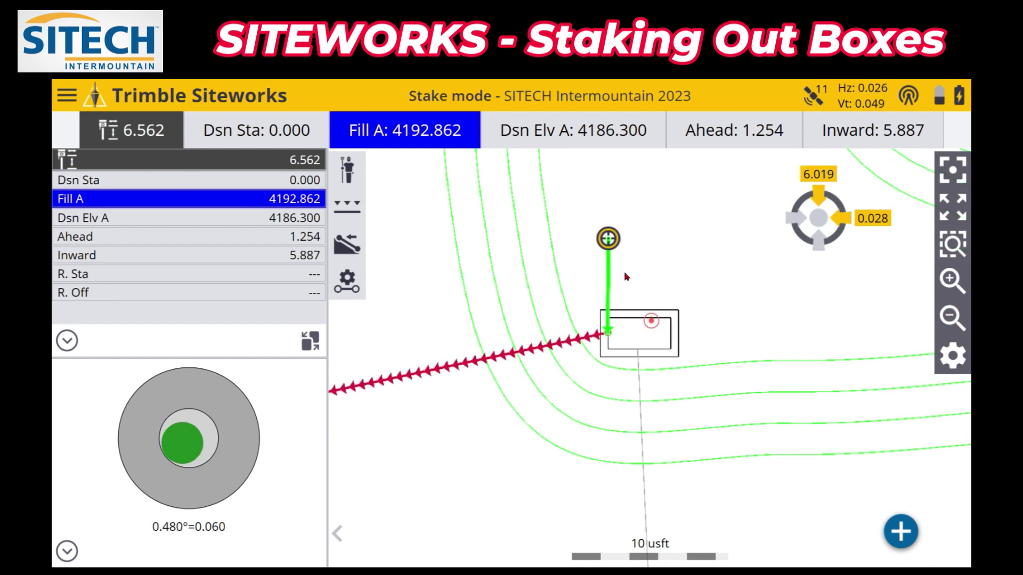